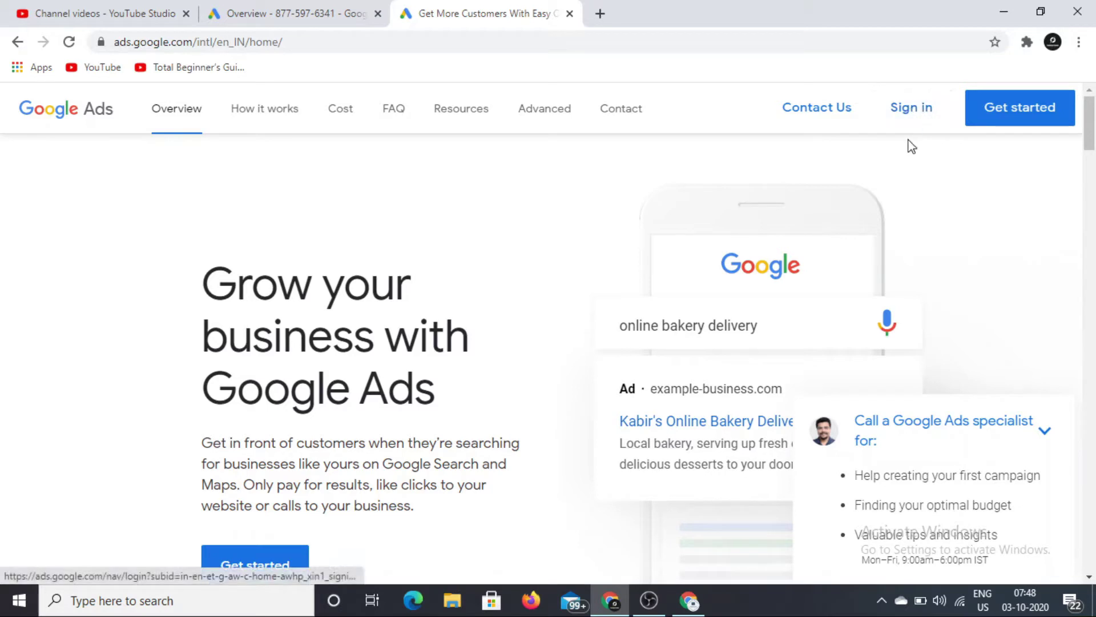
Step: Open the payment settings in the billing section of the Google Ads account
left_click(269, 7)
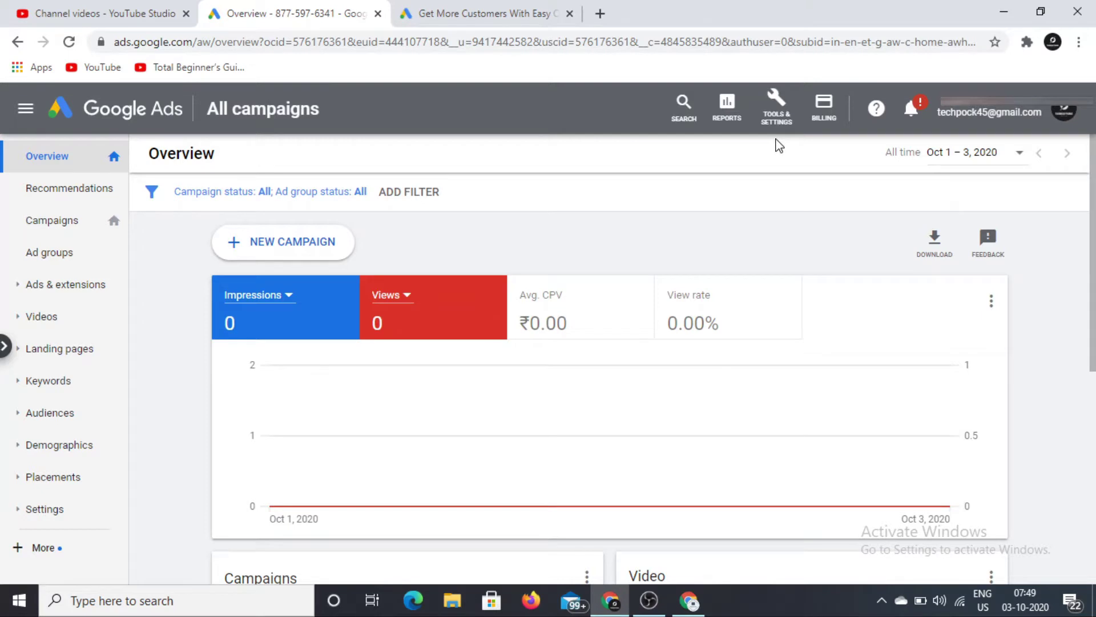
left_click(829, 116)
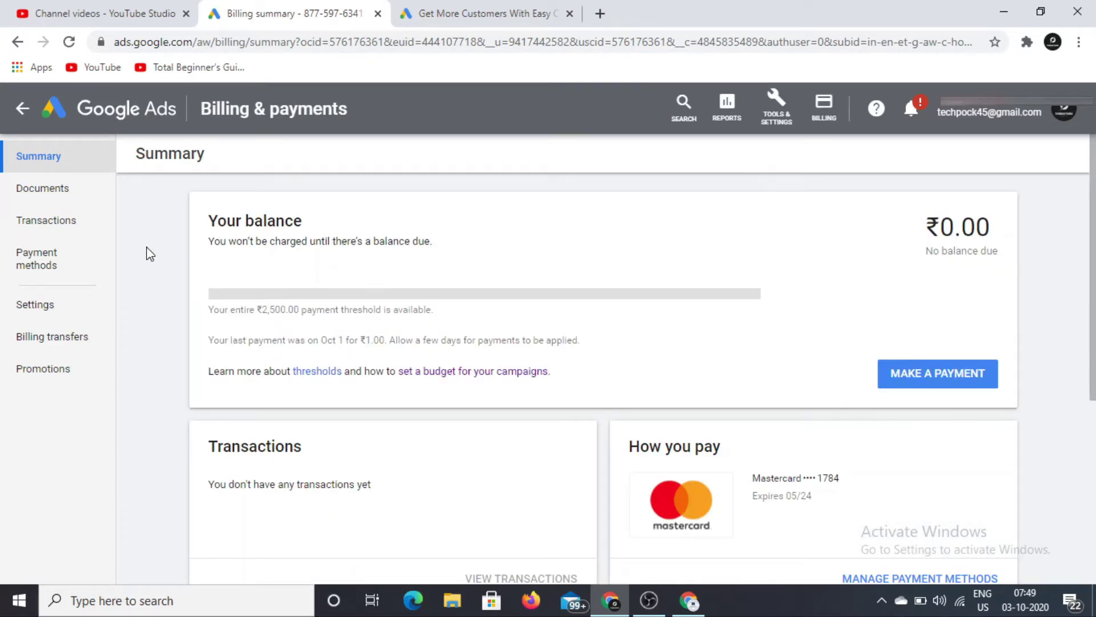
left_click(44, 313)
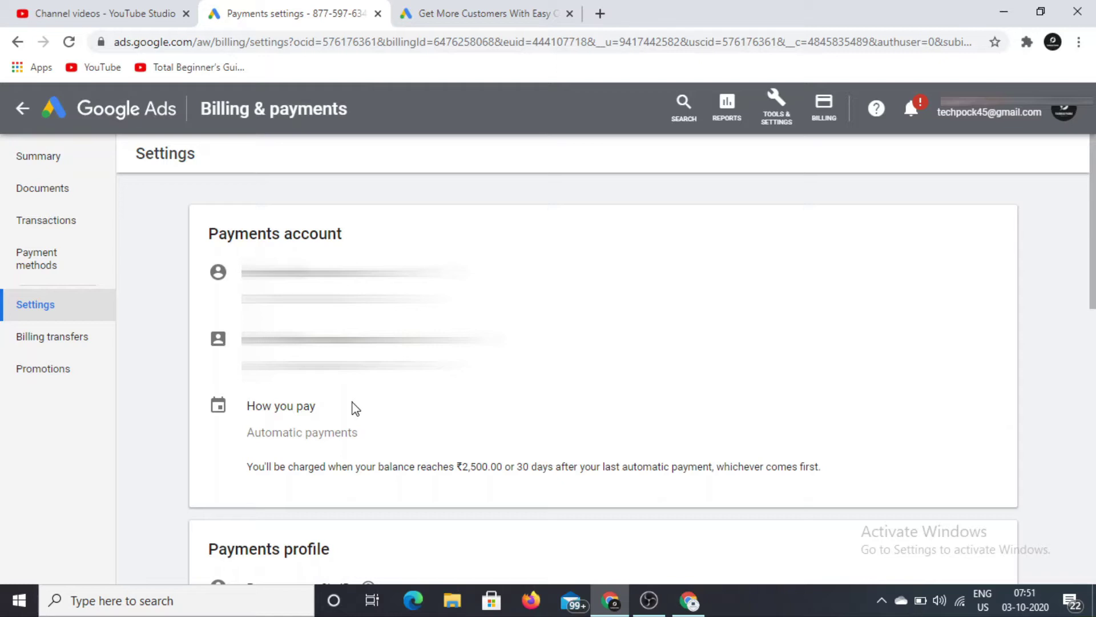
Step: Switch to the other Google Ads account's window and examine the payment options offered under How you pay
left_click(701, 600)
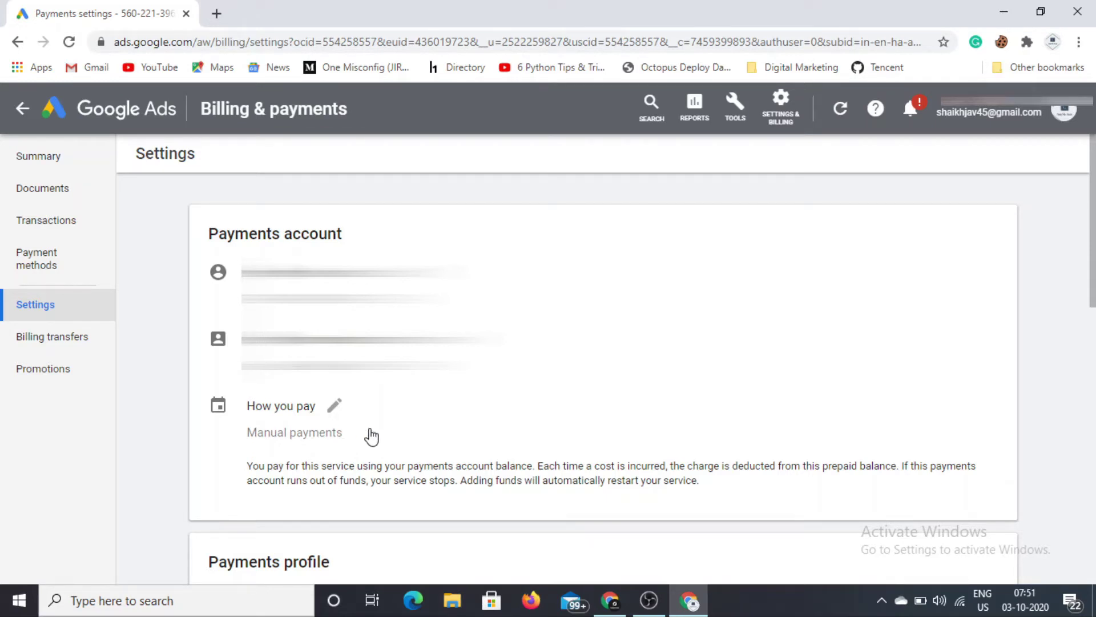
left_click(336, 409)
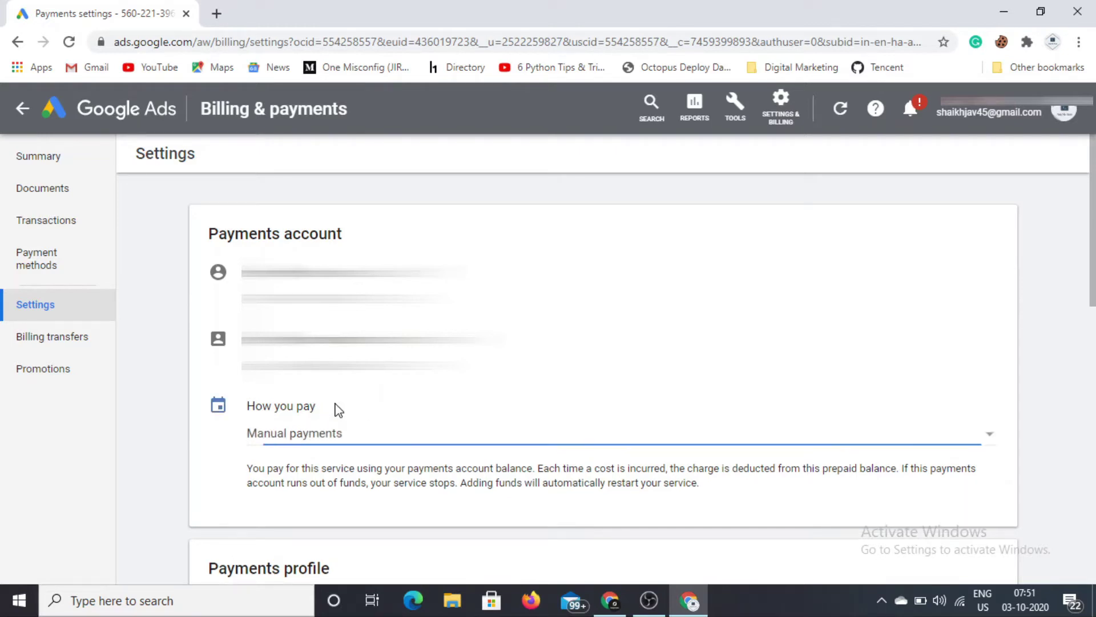
left_click(632, 440)
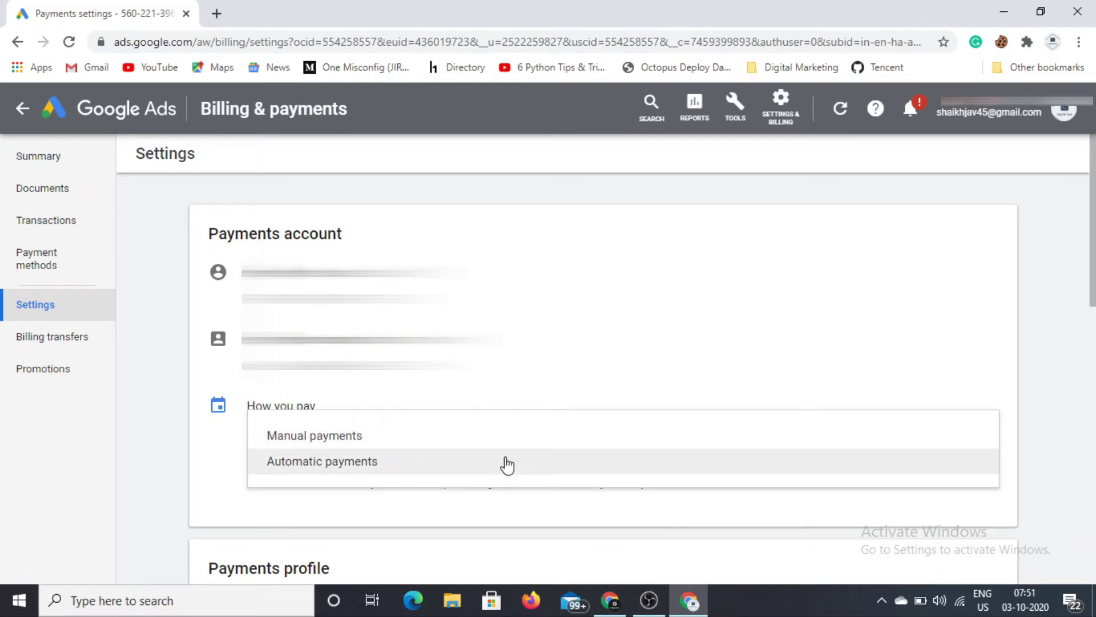
left_click(510, 394)
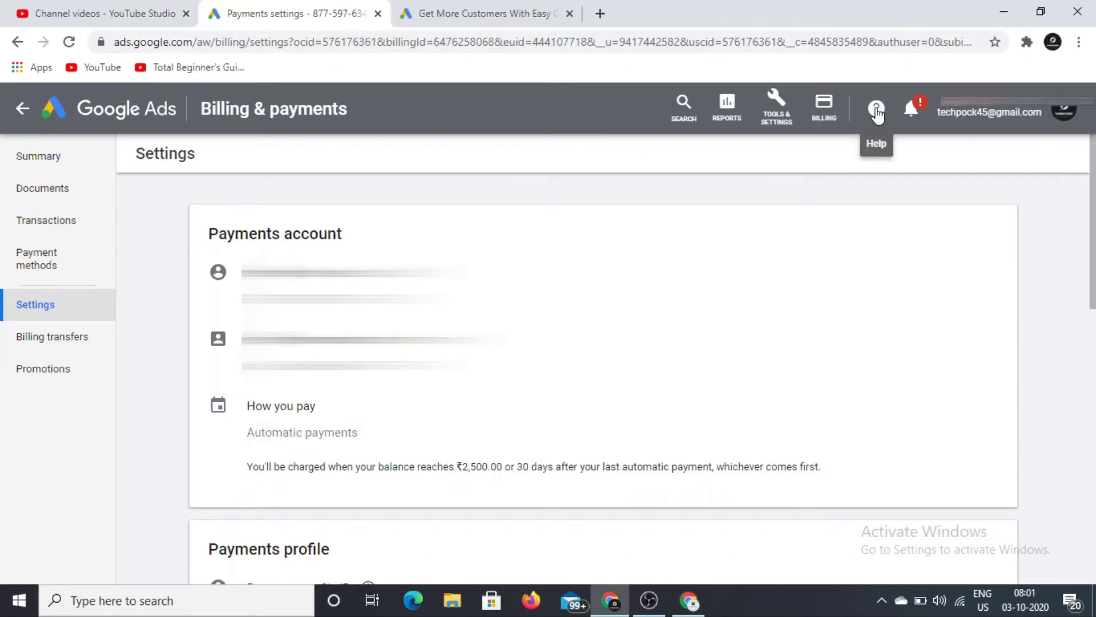
Step: Open the Contact Us form from the help resources of the account with automatic payments
left_click(877, 111)
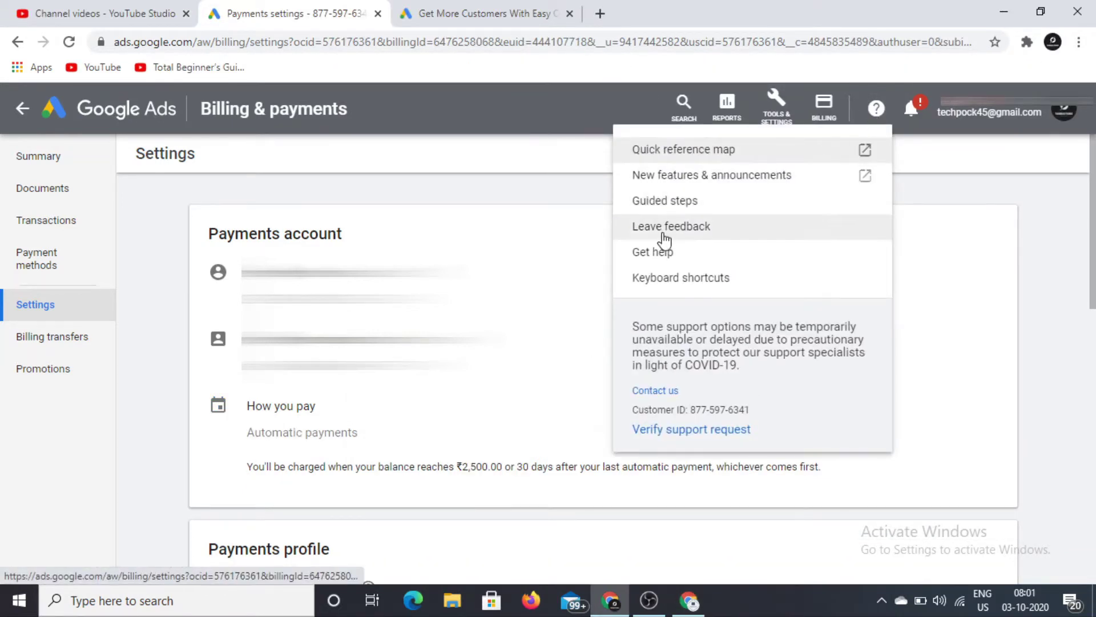
left_click(655, 249)
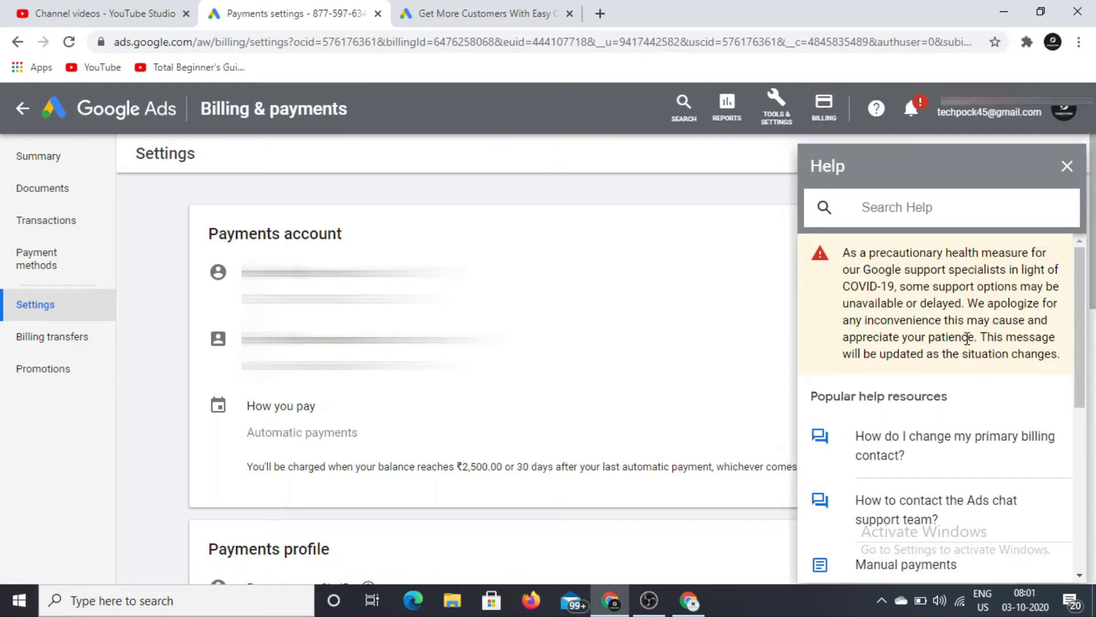
scroll(967, 338, "down", 6)
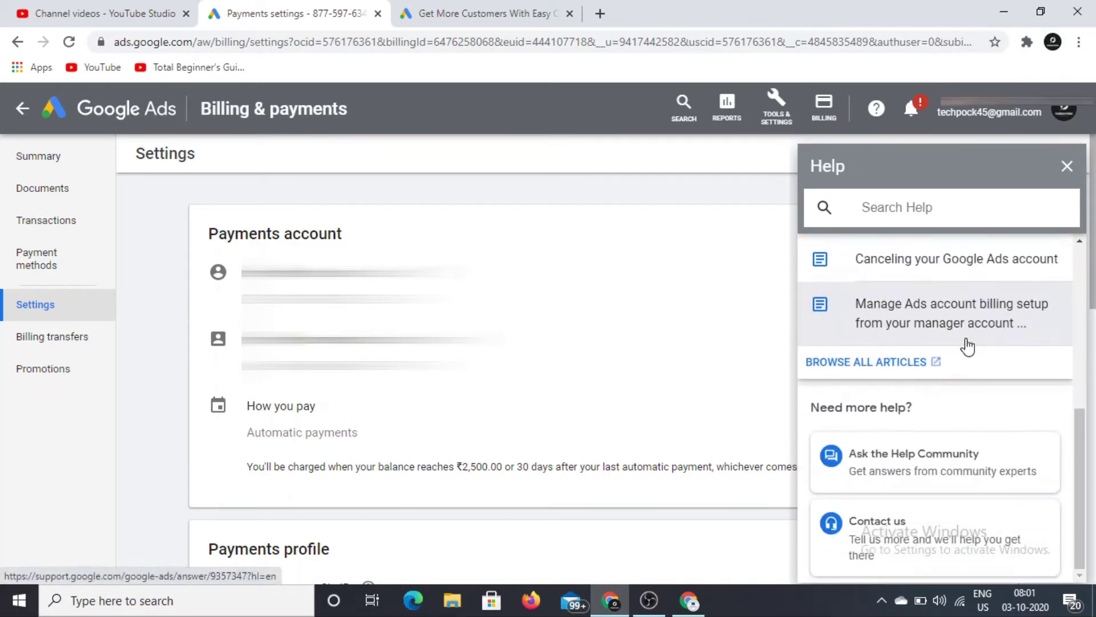
left_click(903, 536)
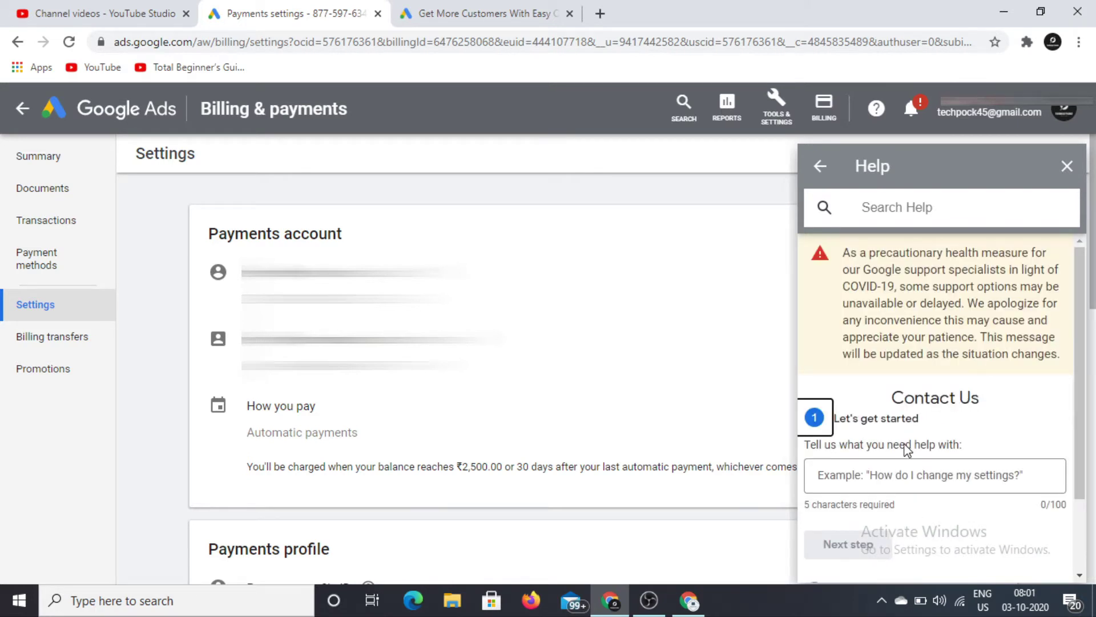
Step: Describe the issue as "I want to change my payment method from automatic to manual payments." and continue to issue confirmation
left_click(869, 475)
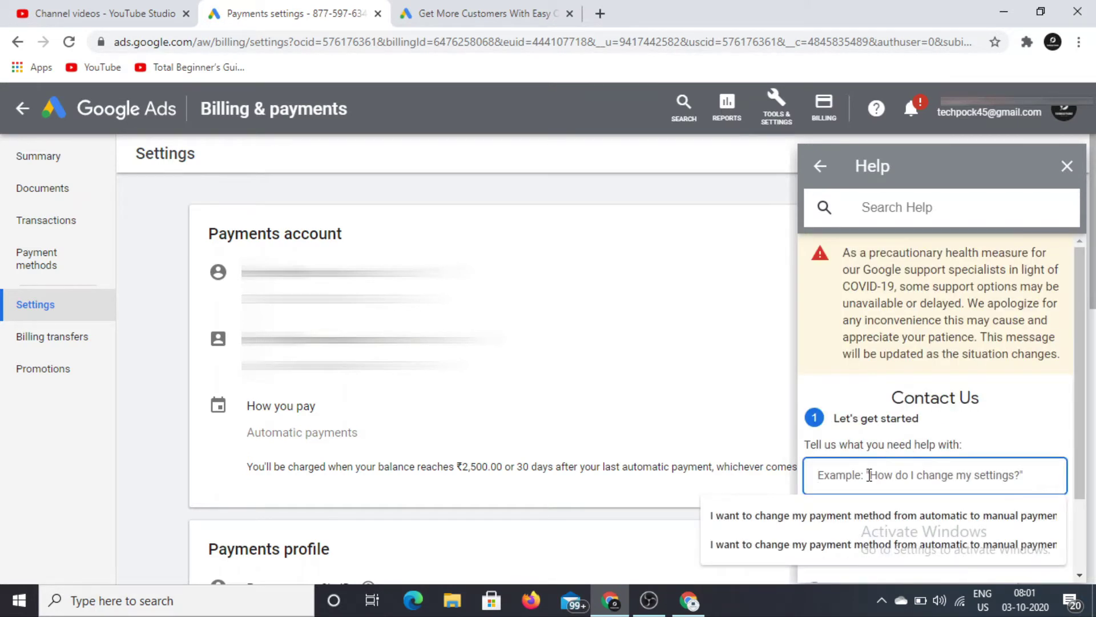
left_click(827, 505)
left_click(824, 514)
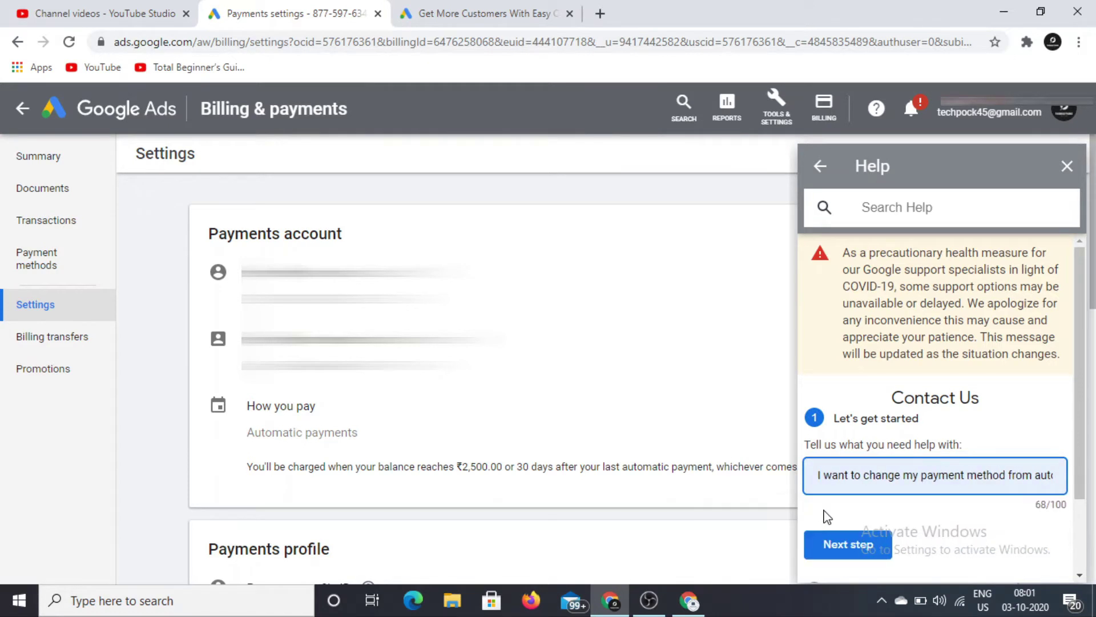
left_click(890, 477)
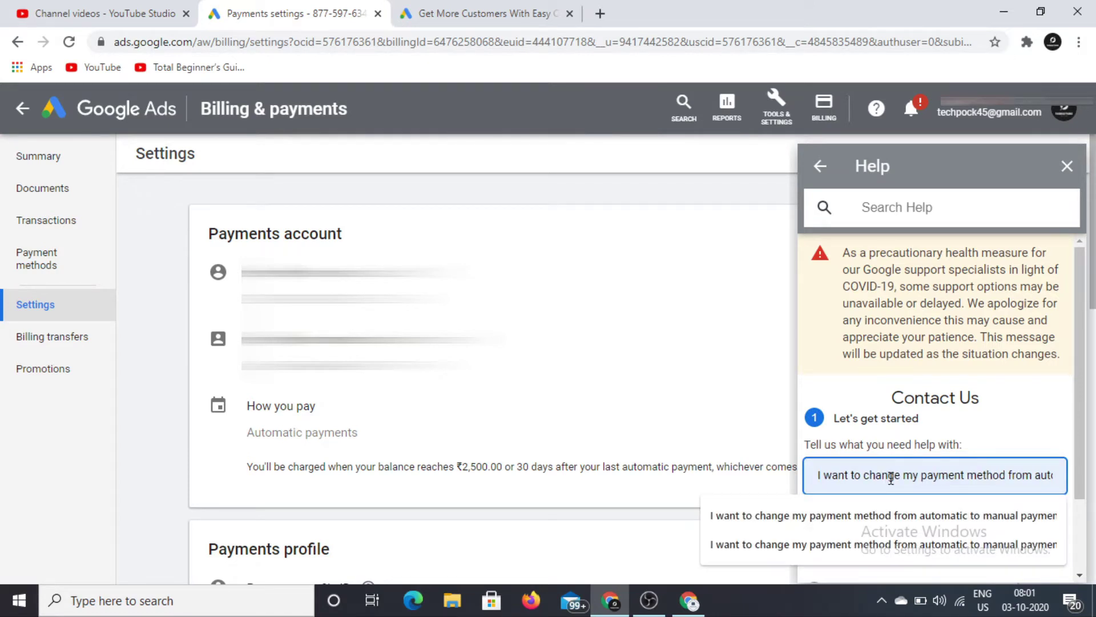
key("Right")
key("Right")
key("Right")
key("Right")
key("Right")
key("Right")
key("Right")
key("Right")
key("Right")
key("Right")
key("Right")
key("Right")
key("Right")
key("Right")
key("Right")
key("Right")
key("Right")
key("Right")
key("Right")
key("Right")
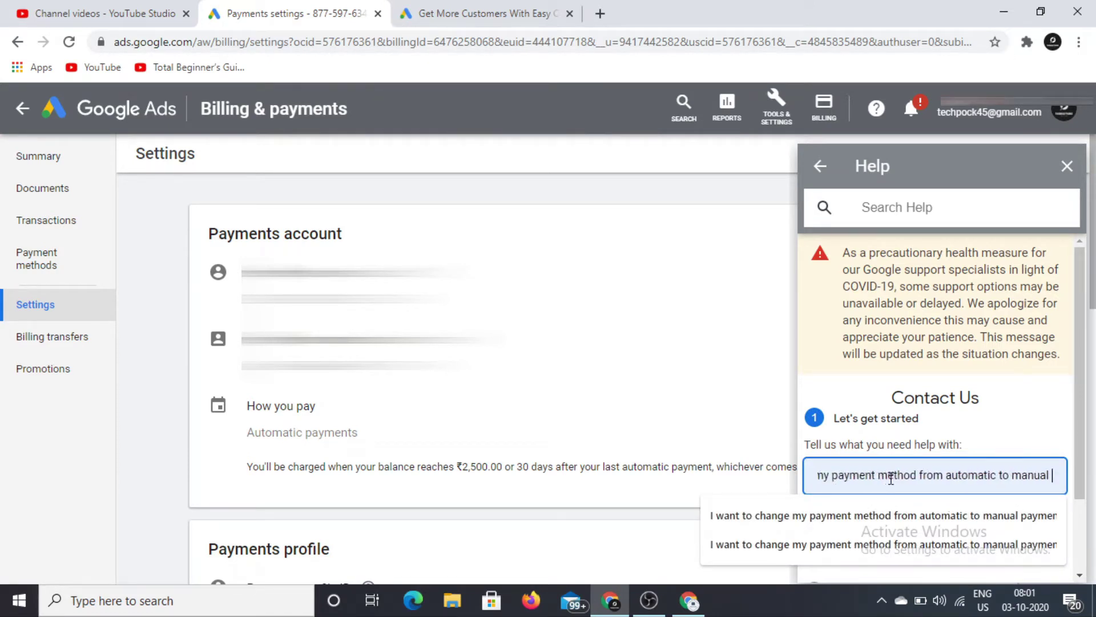
key("Right")
key("Right")
key("Right")
key("Right")
key("Right")
key("Right")
key("Right")
key("Right")
type(".")
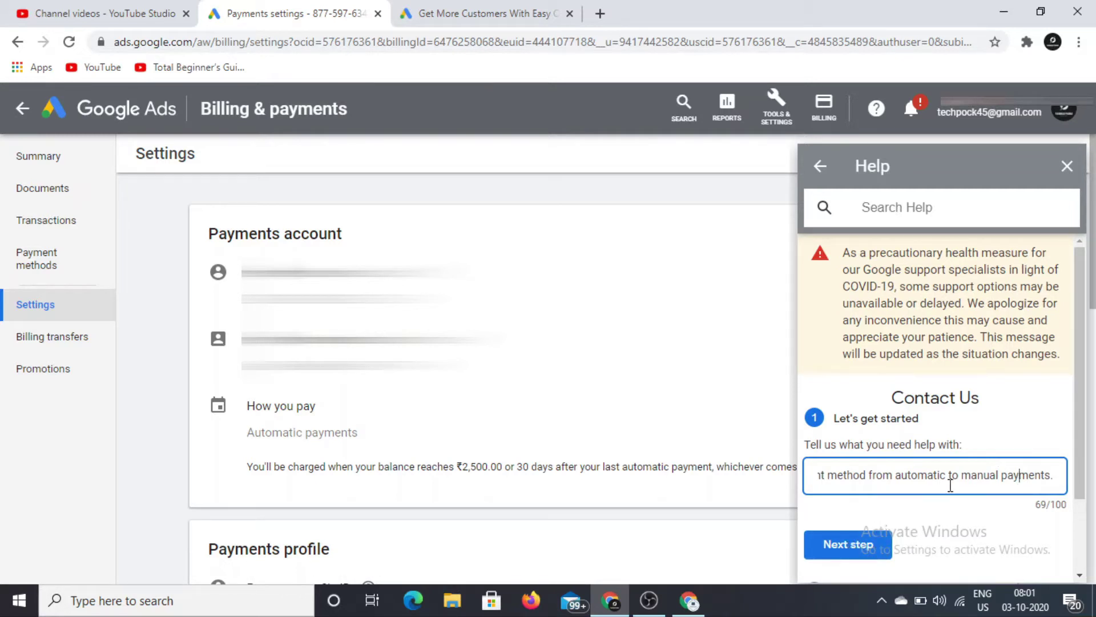
left_click_drag(1049, 475, 816, 479)
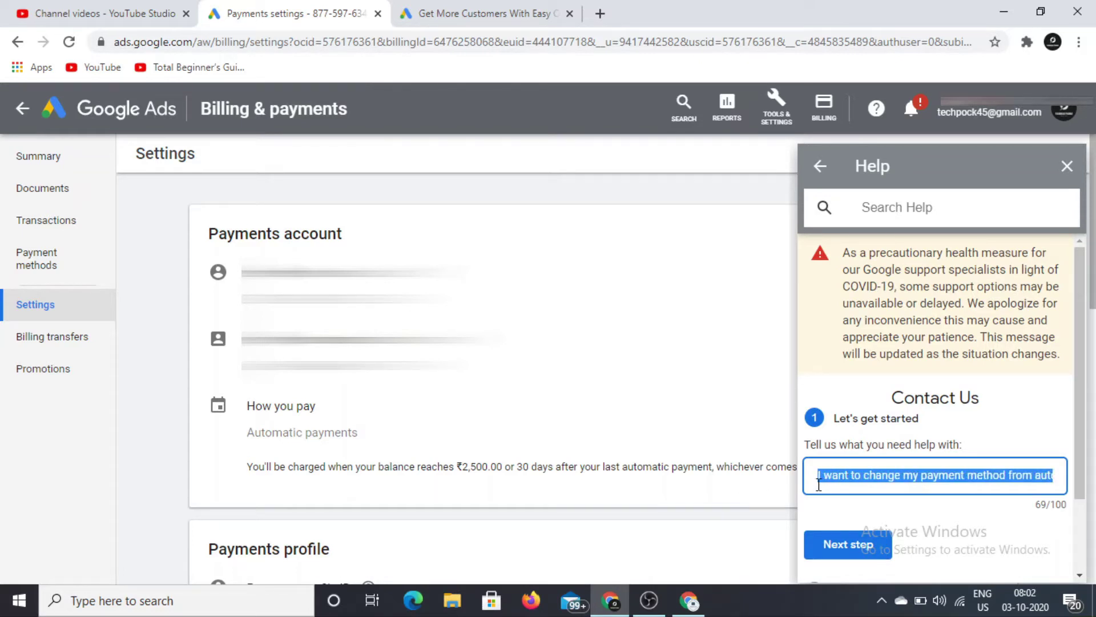
left_click(855, 475)
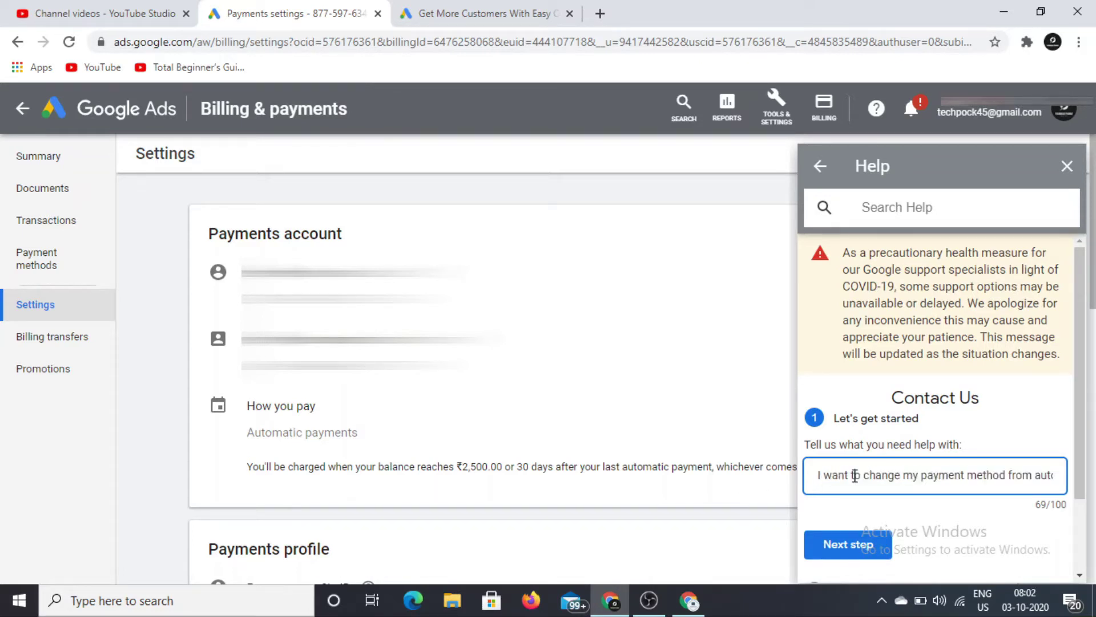
left_click(848, 552)
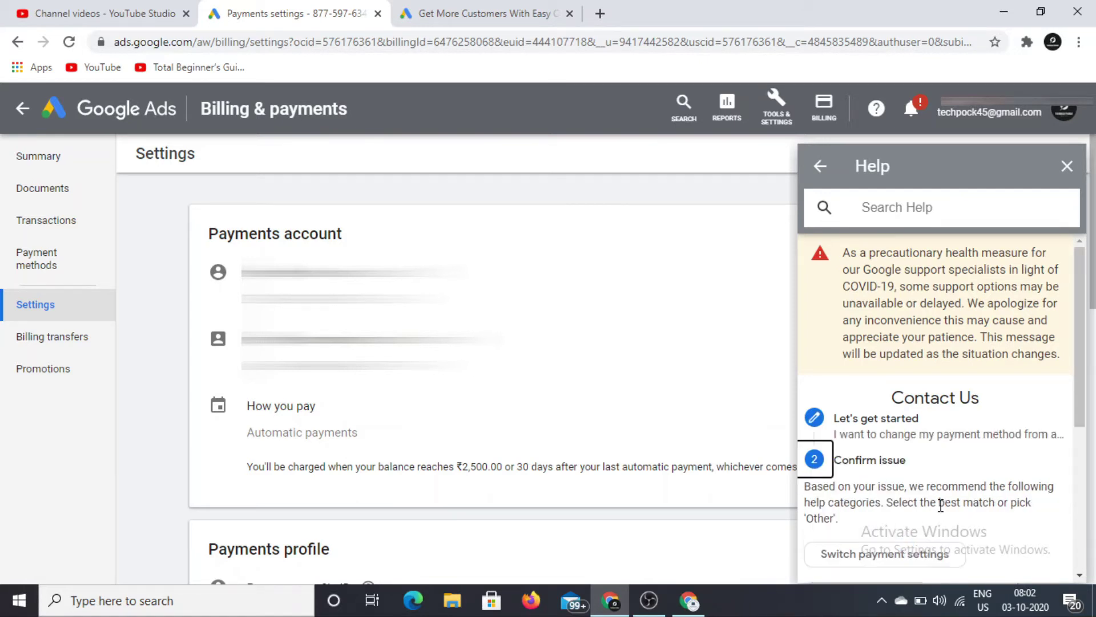
Step: Choose Edit billing profile as the help category for the issue and proceed to the contact options
scroll(941, 505, "down", 4)
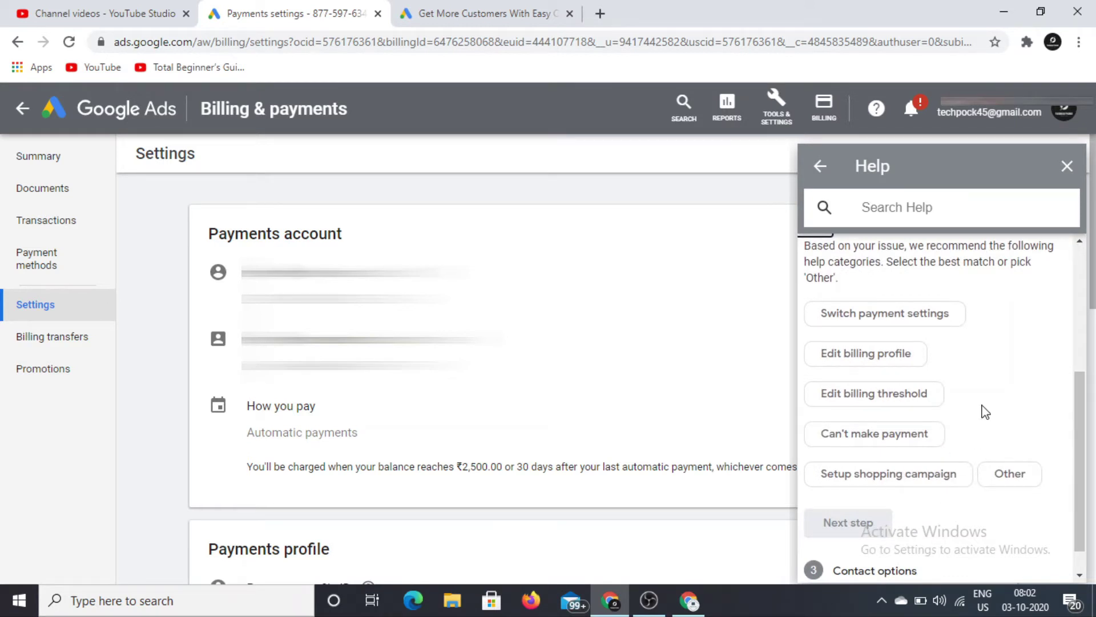
left_click(880, 359)
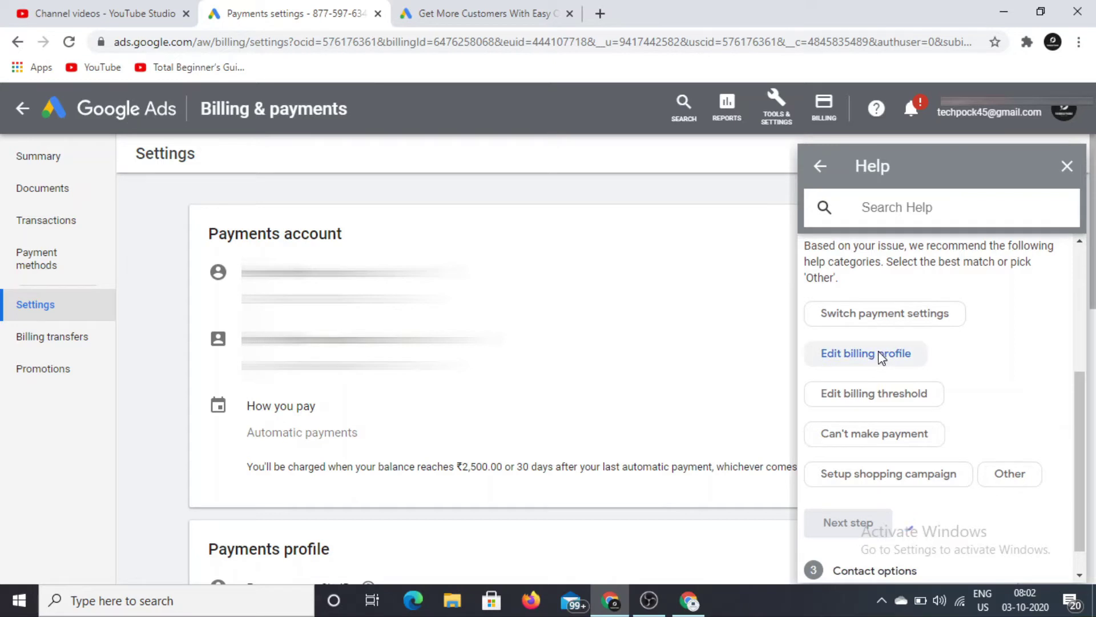
scroll(979, 513, "down", 5)
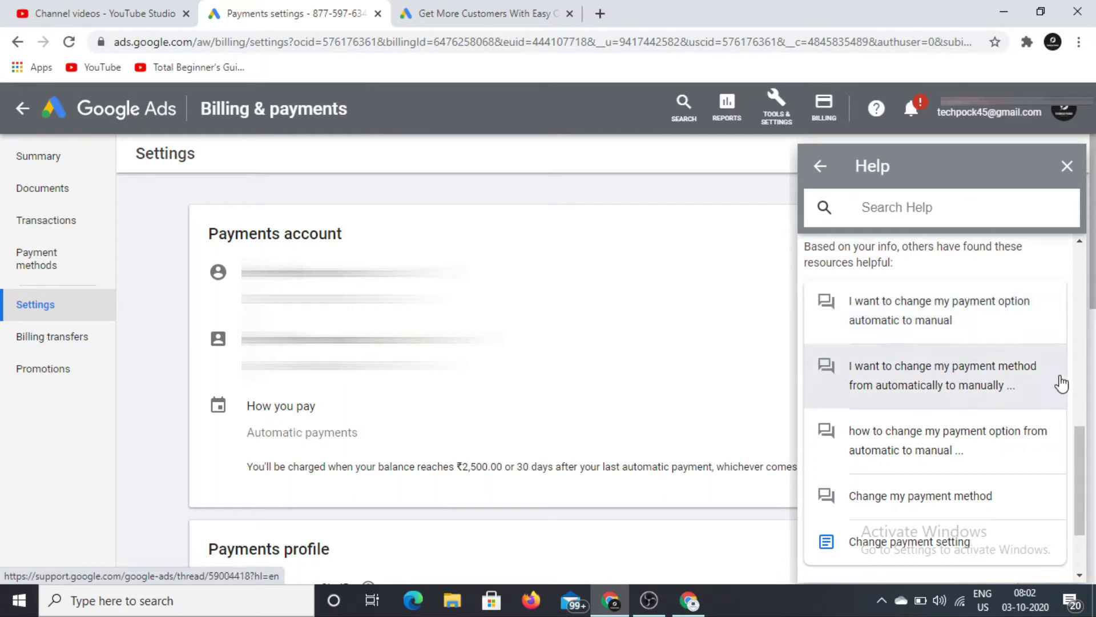
left_click_drag(1079, 441, 1083, 480)
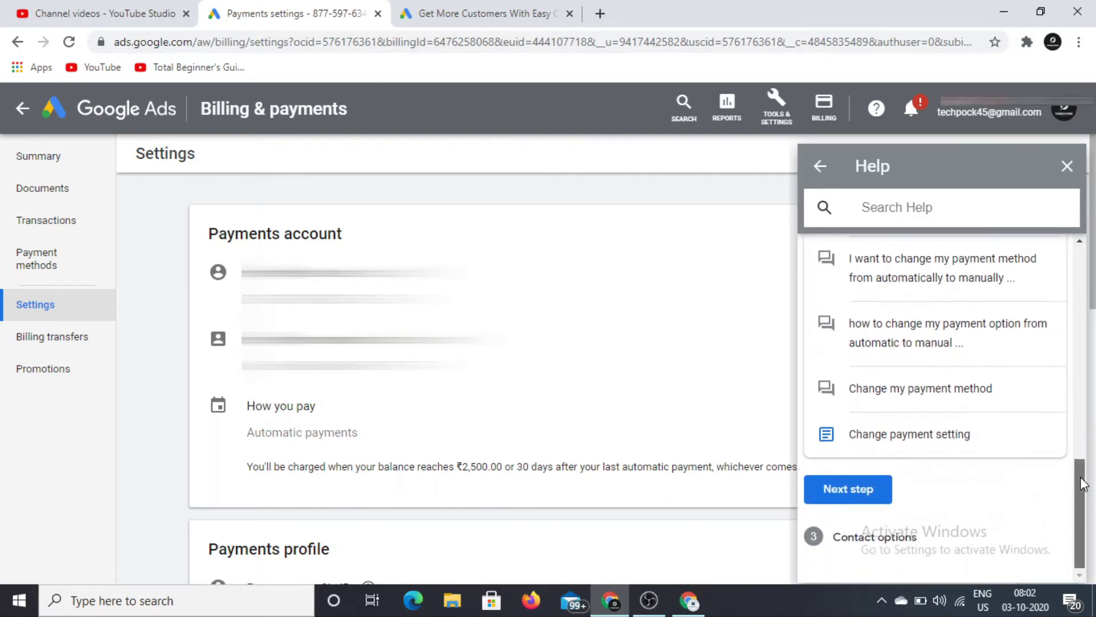
left_click(855, 495)
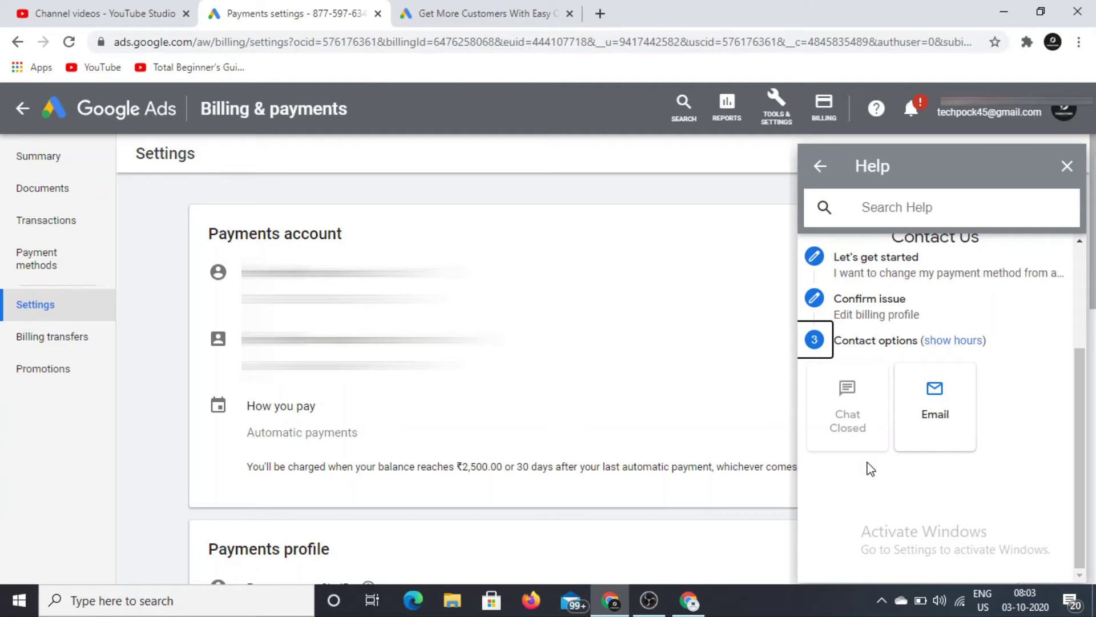
Step: Choose Email as the contact option and review the login email, issue summary and response method in the request form
left_click(932, 390)
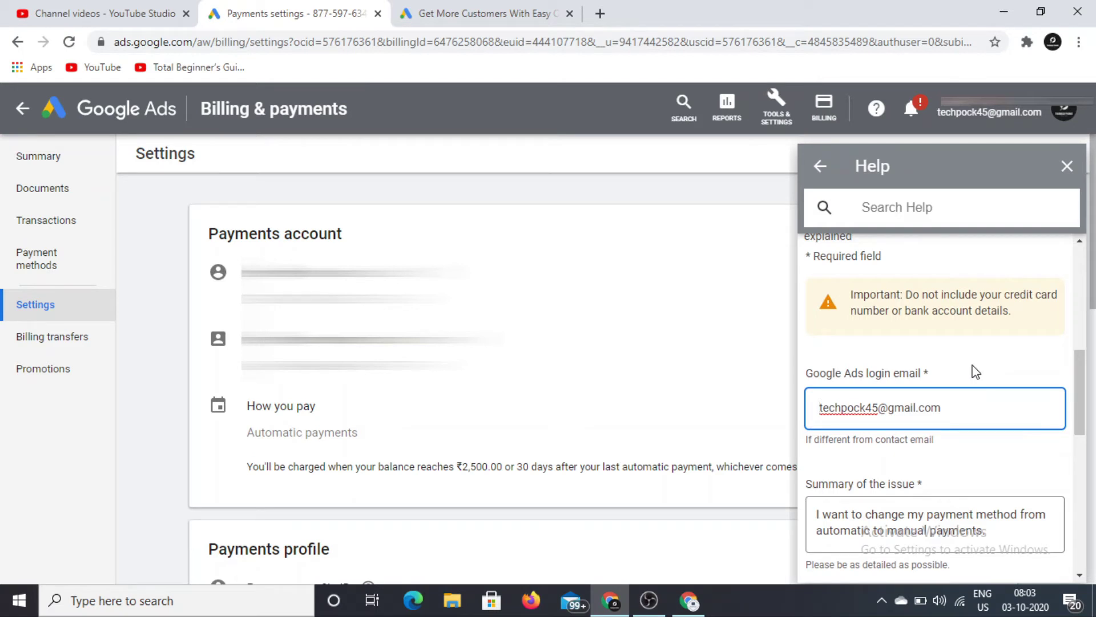
scroll(975, 372, "down", 1)
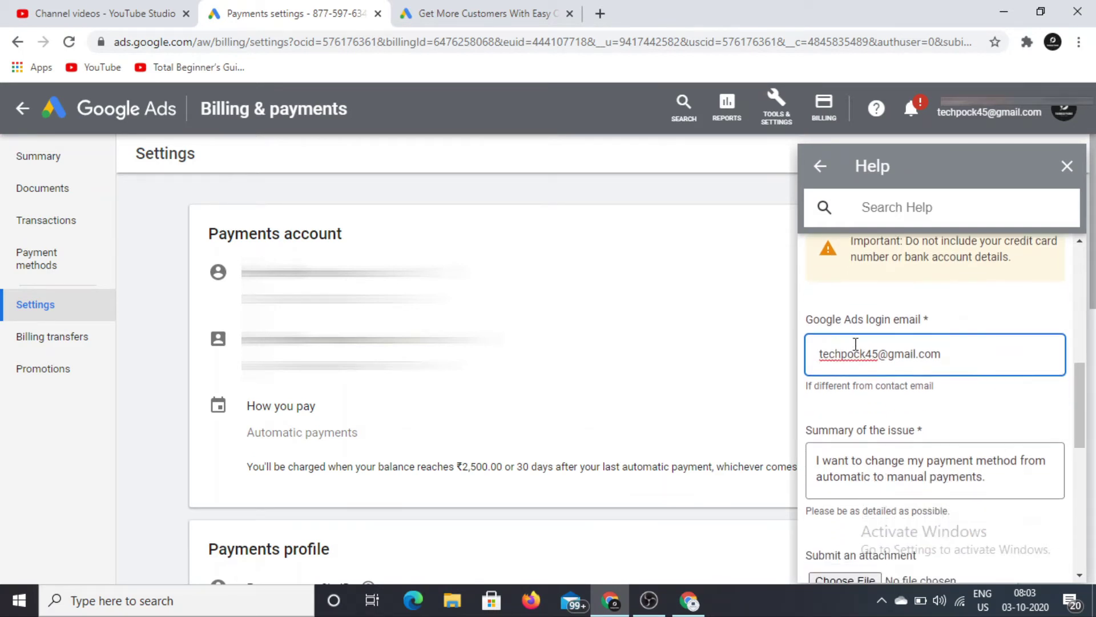
left_click_drag(963, 360, 814, 364)
left_click(982, 400)
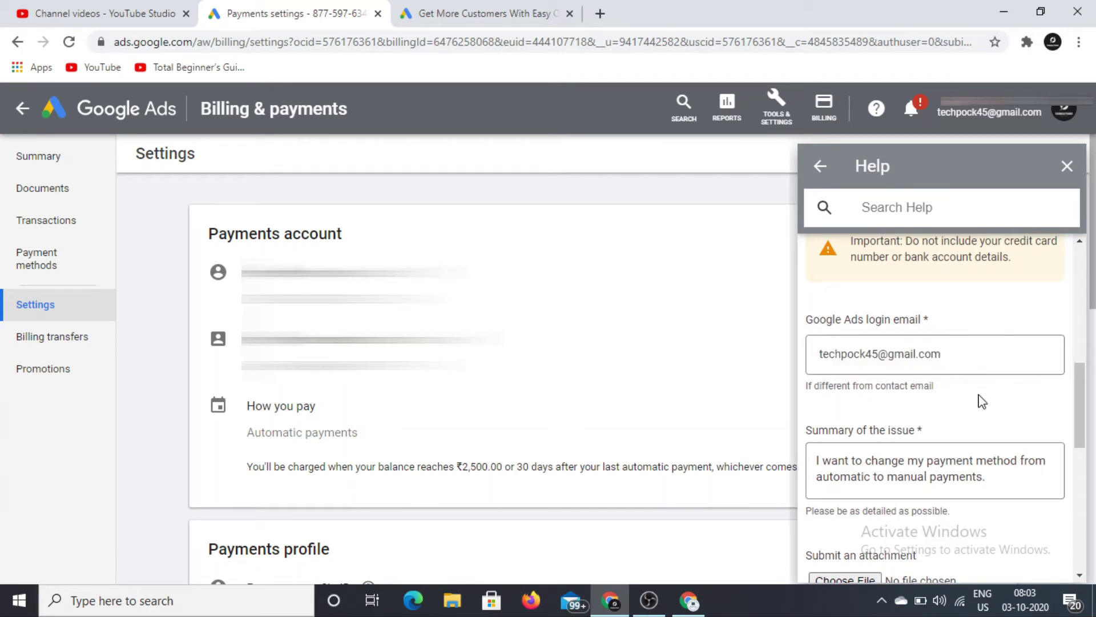
scroll(979, 400, "down", 2)
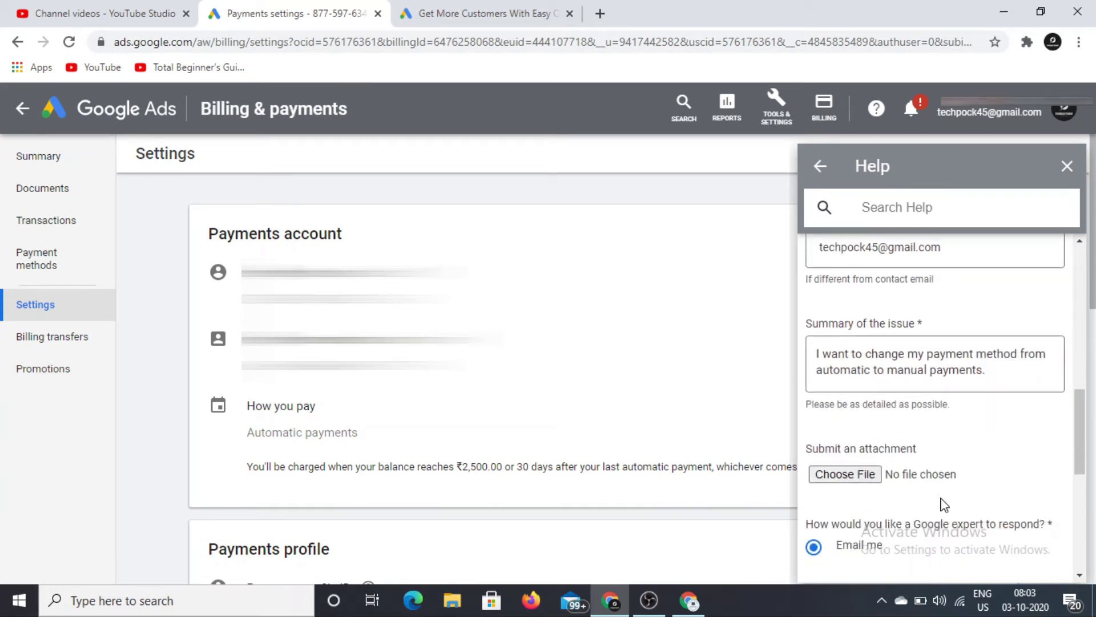
scroll(961, 497, "down", 1)
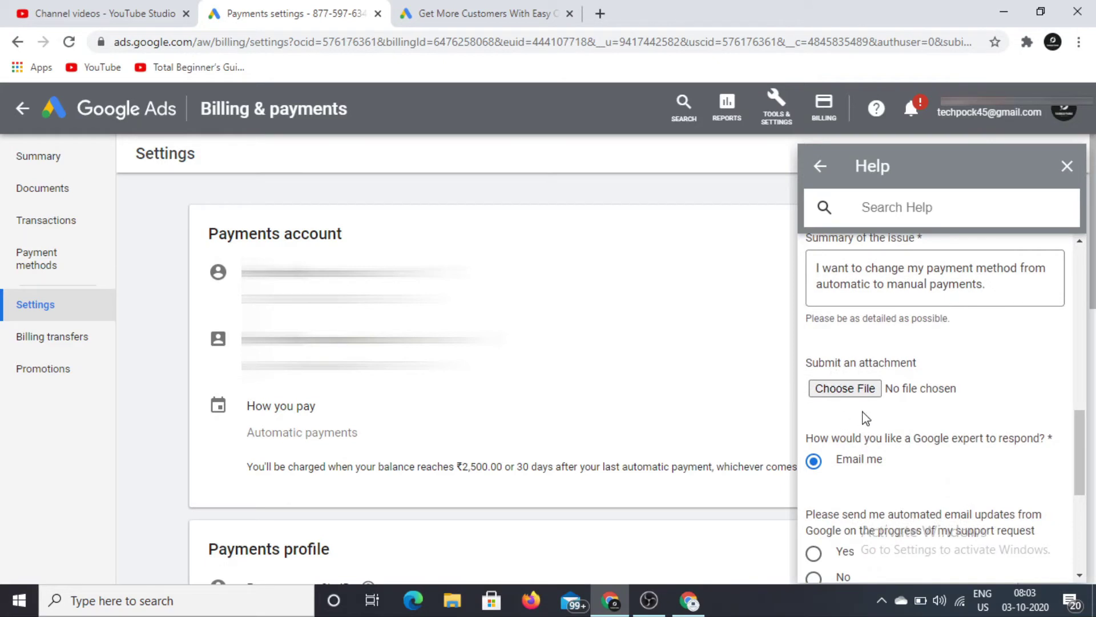
scroll(908, 405, "down", 2)
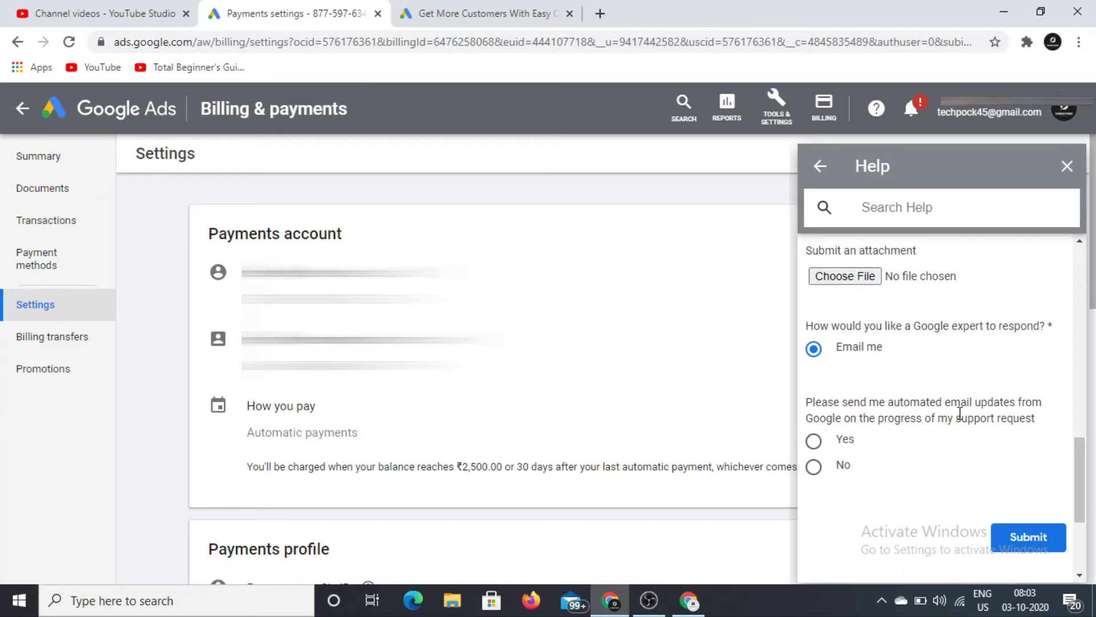
Step: Answer Yes to automated email updates on the support request's progress and submit the form
left_click(813, 445)
scroll(935, 435, "down", 3)
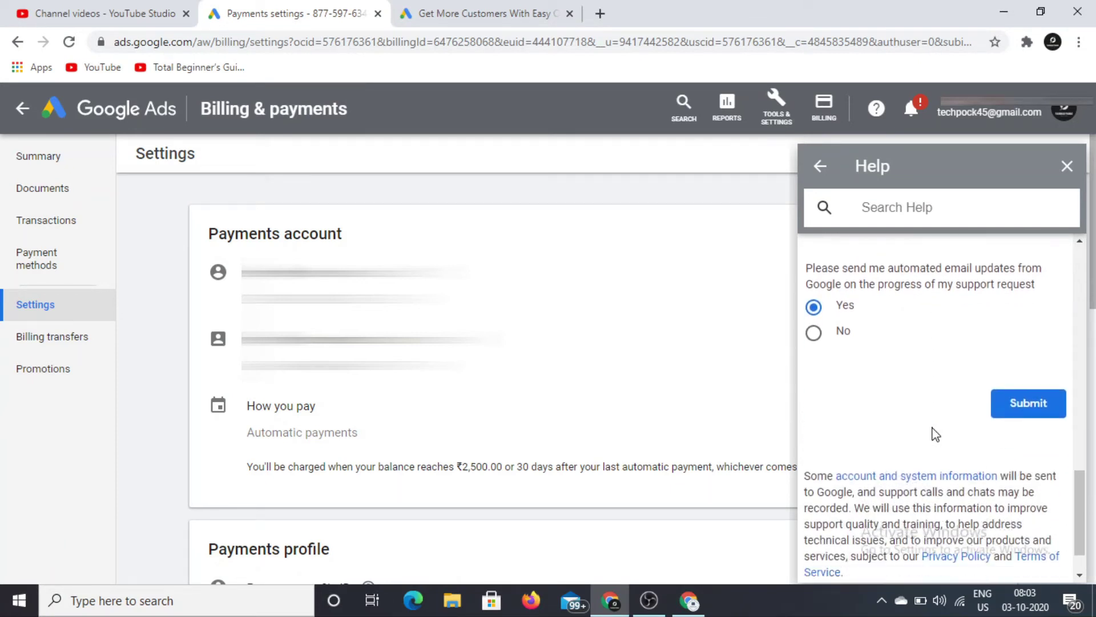
scroll(935, 434, "up", 5)
scroll(935, 435, "up", 2)
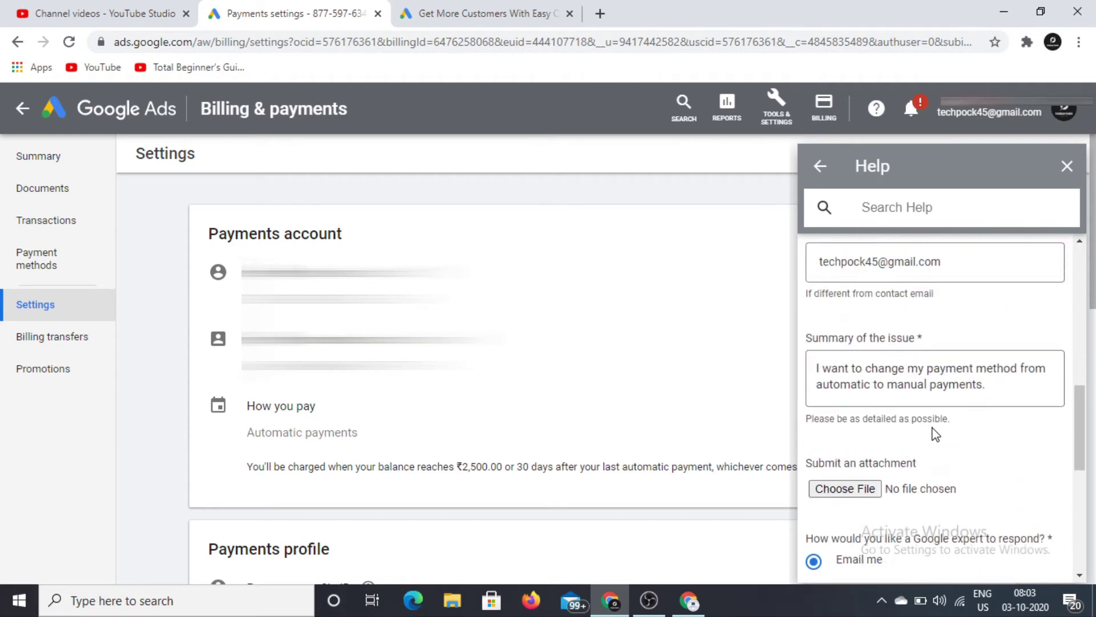
scroll(935, 435, "down", 5)
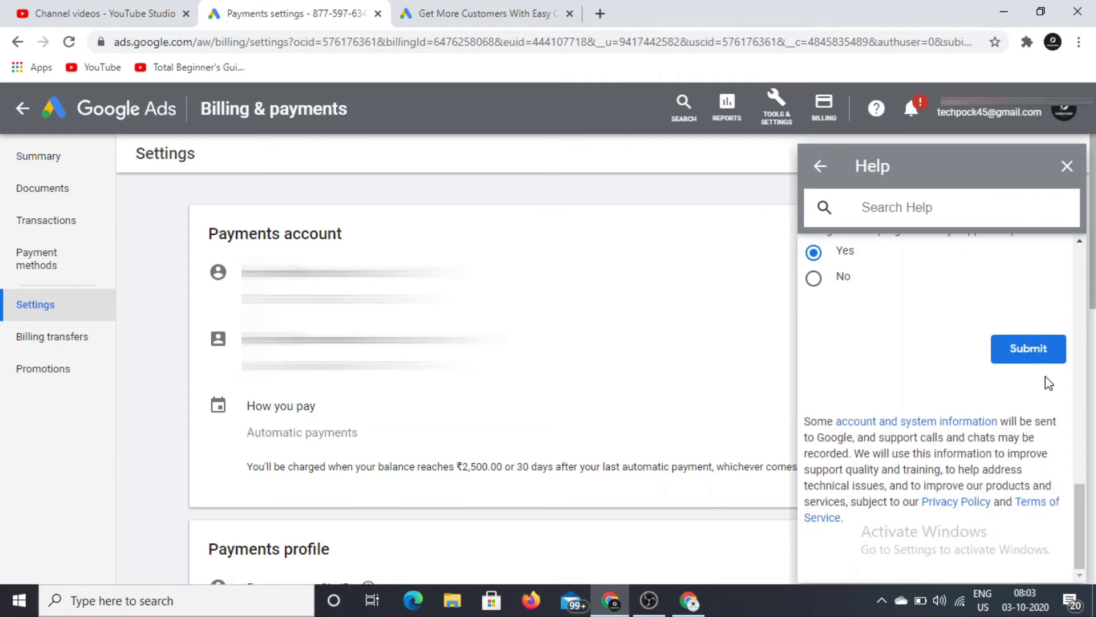
left_click(1032, 352)
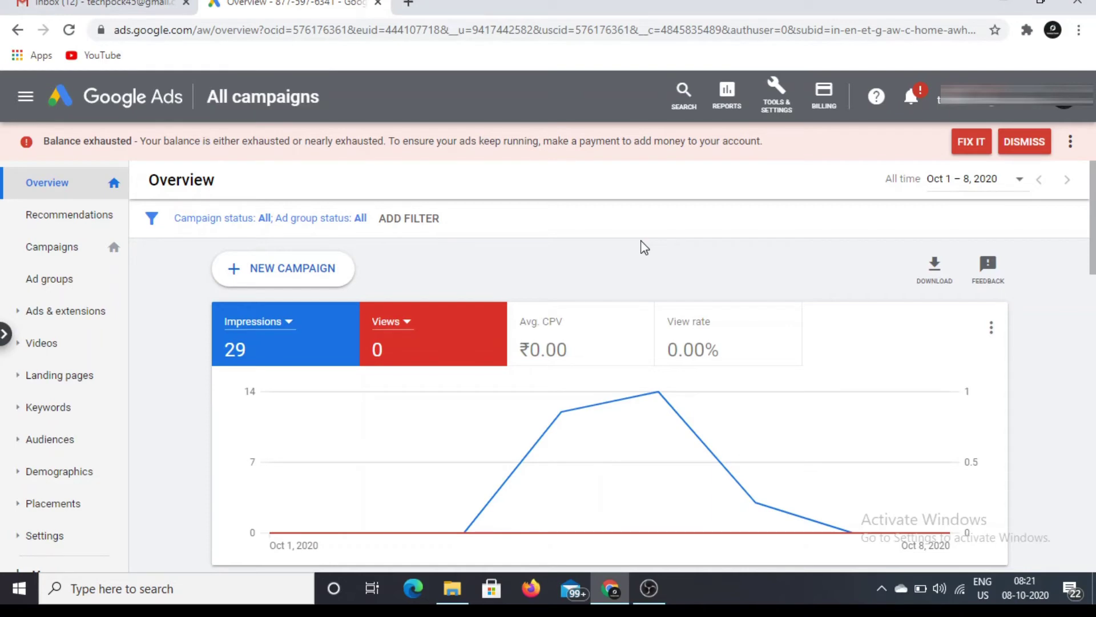
Step: Switch to the Gmail inbox, open the ads-support confirmation email and read the account change details and support ticket reference
left_click(103, 5)
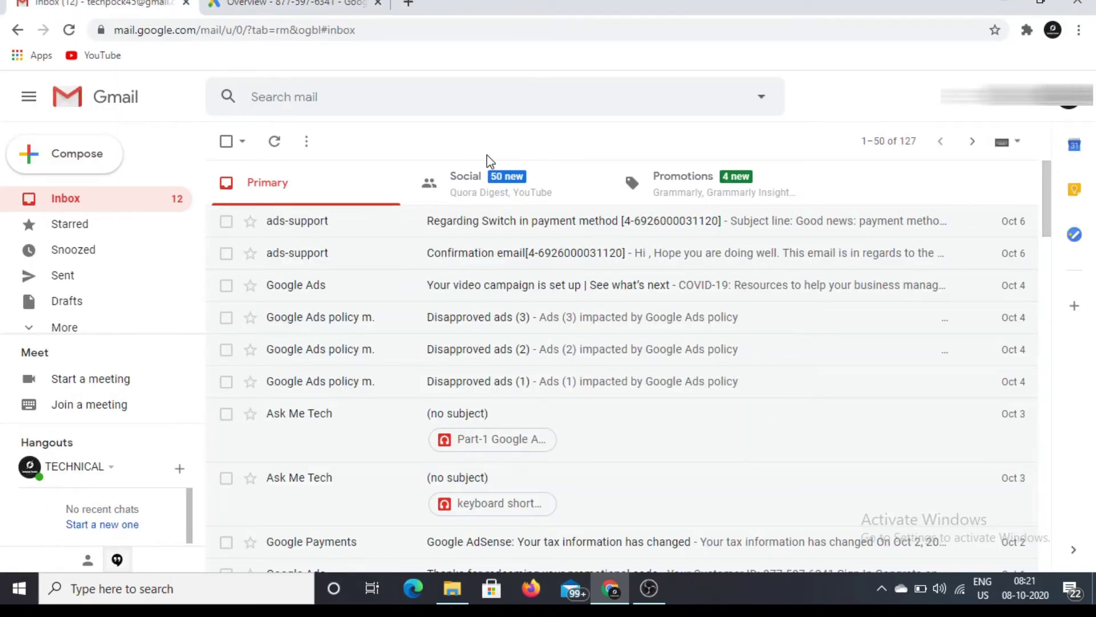
left_click(467, 257)
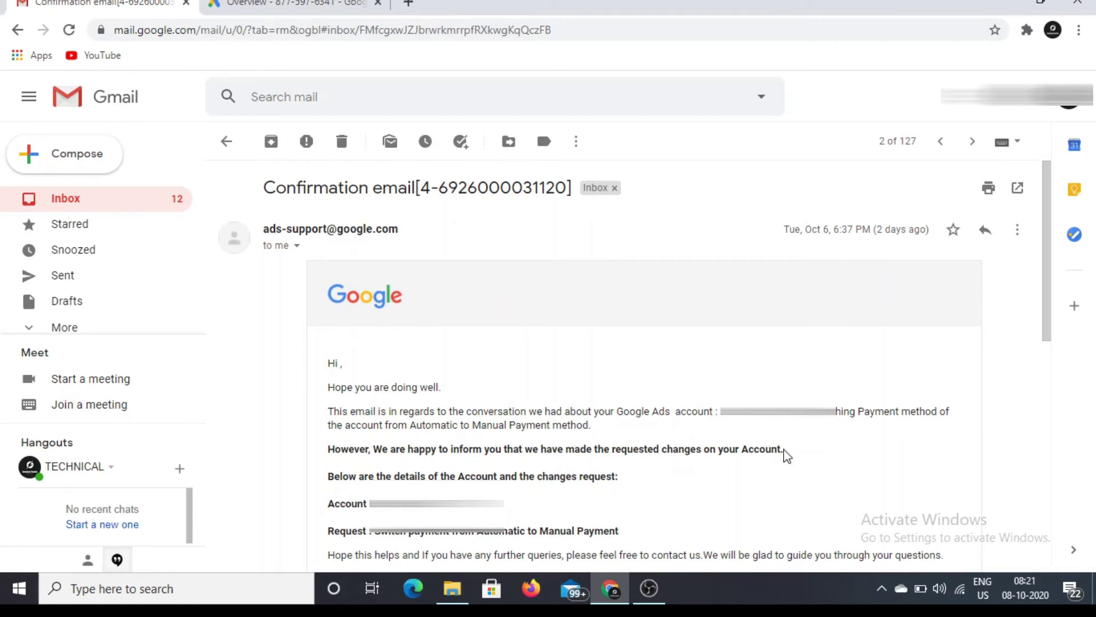
scroll(788, 455, "down", 2)
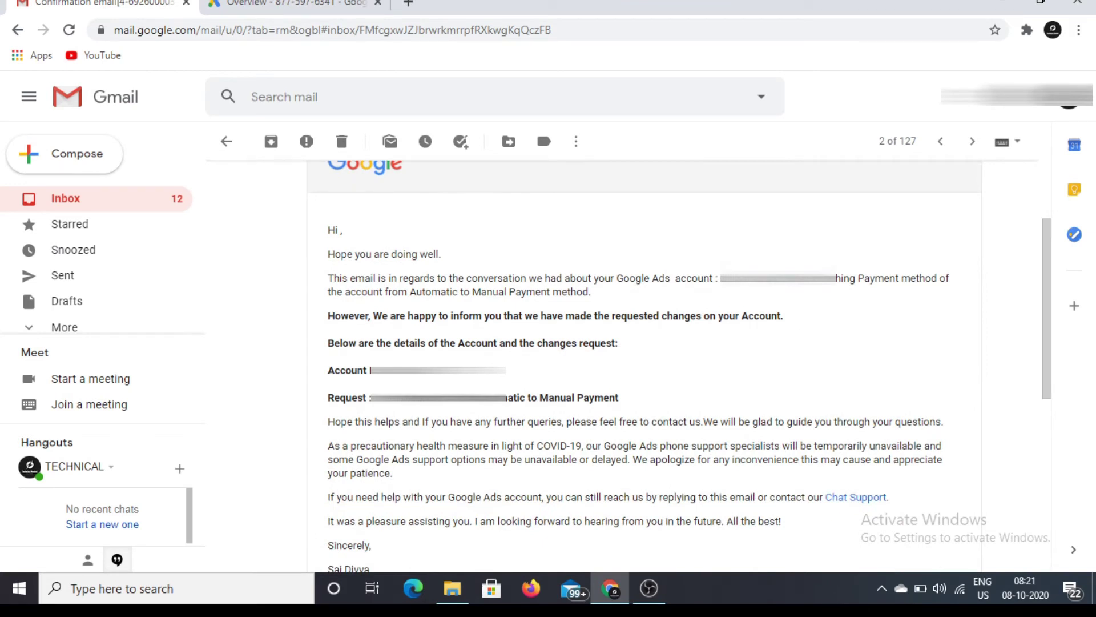
double_click(778, 278)
scroll(719, 362, "down", 3)
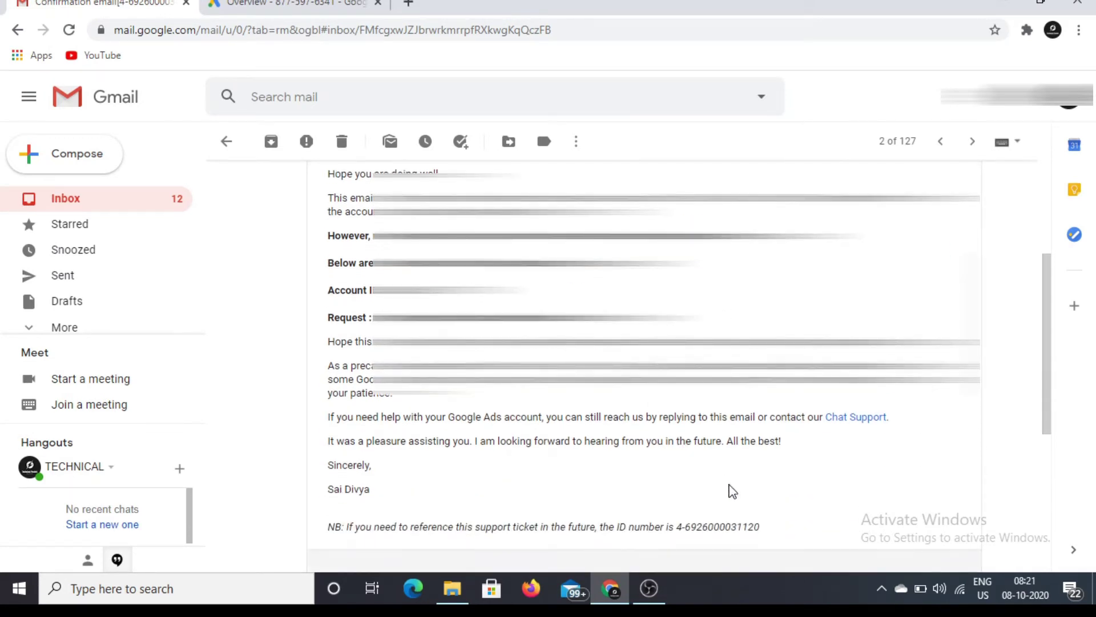
left_click_drag(758, 526, 677, 535)
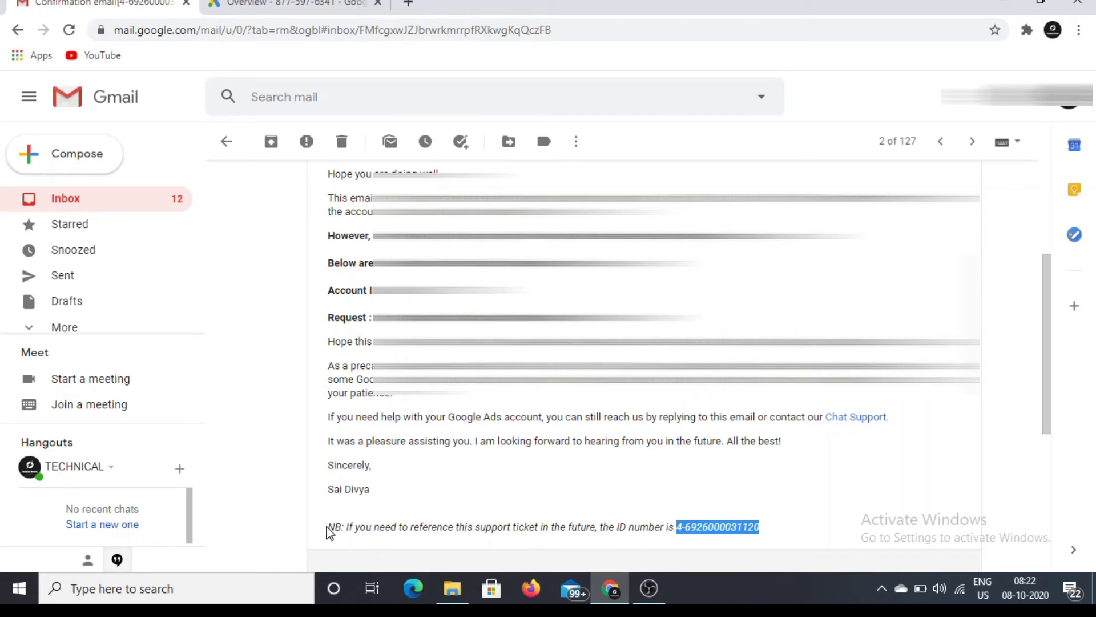
left_click_drag(329, 532, 748, 526)
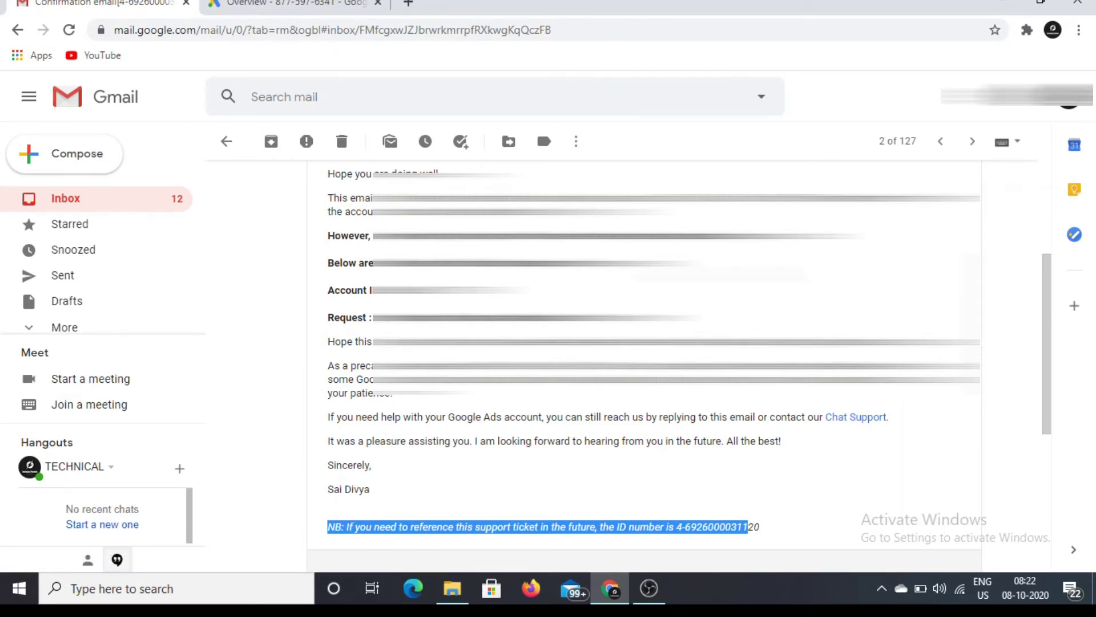
scroll(720, 274, "up", 4)
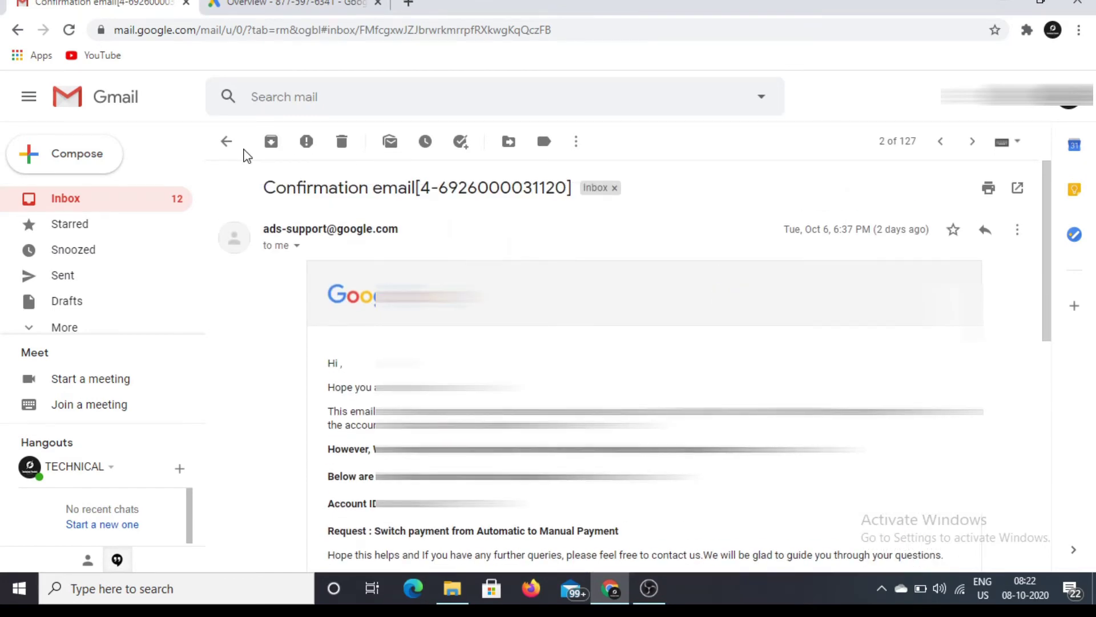
Step: Return to the inbox, open the ads-support email "Regarding Switch in payment method" and read its message and payment-method checking instructions
left_click(224, 143)
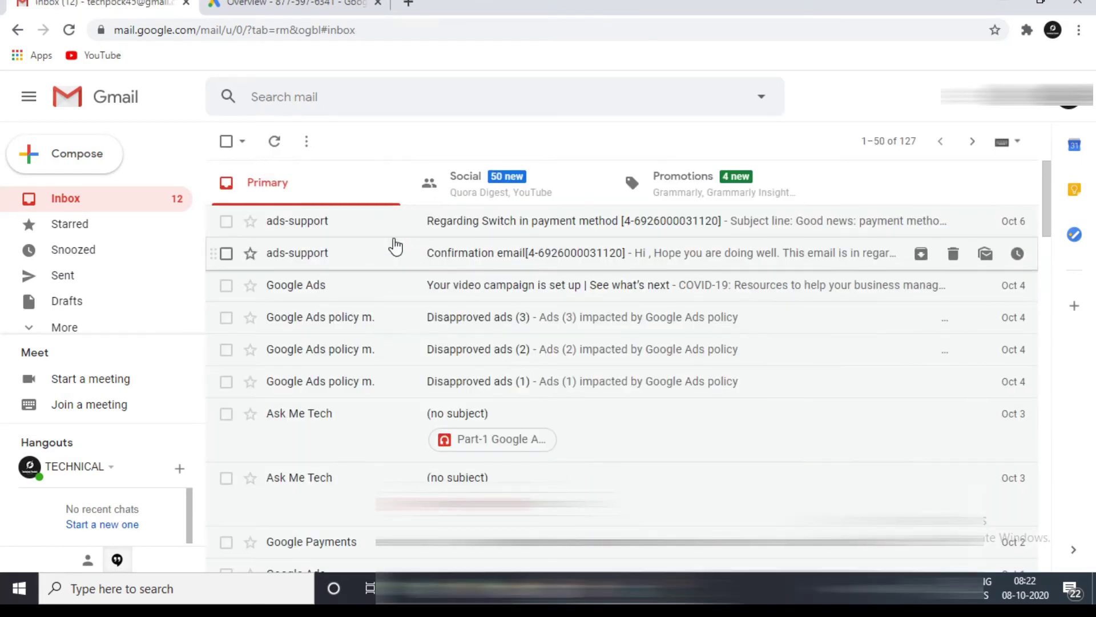
left_click(392, 231)
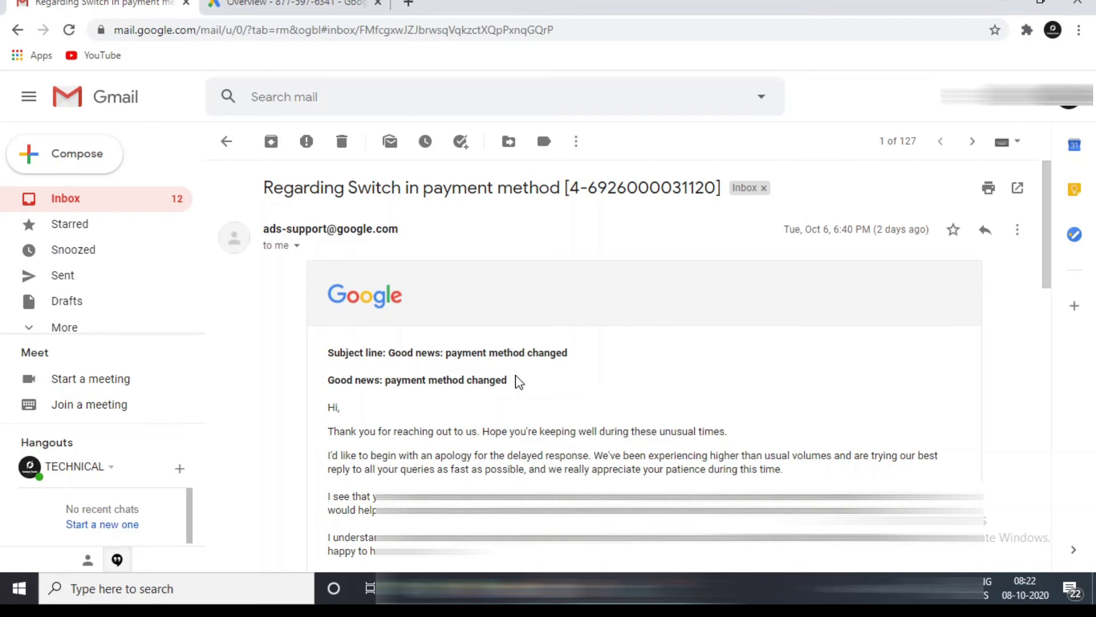
scroll(660, 455, "down", 3)
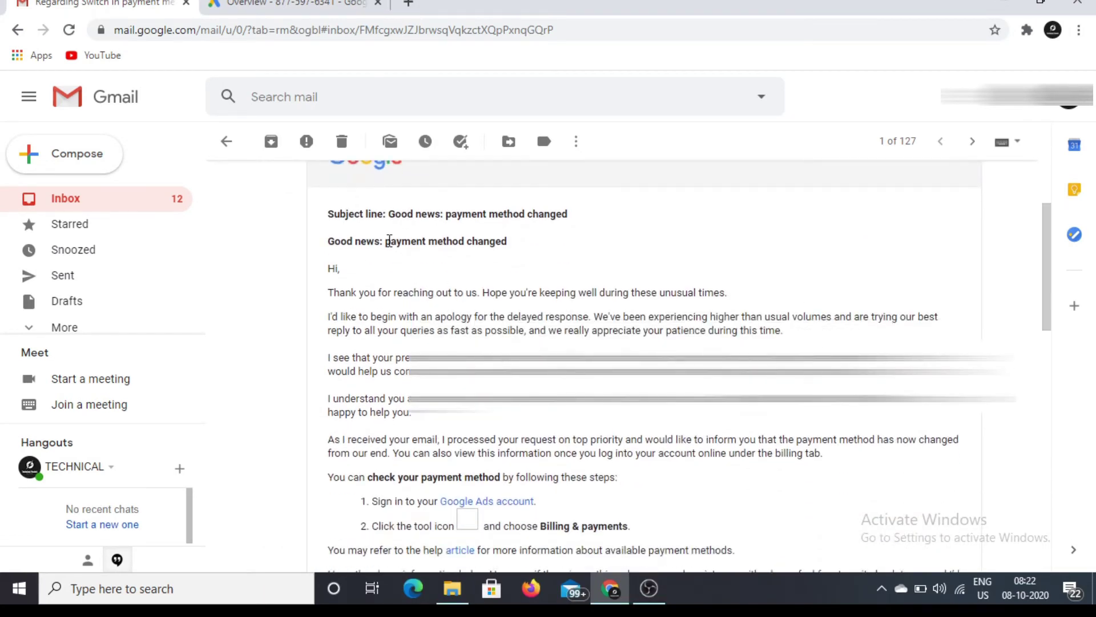
left_click_drag(386, 241, 541, 263)
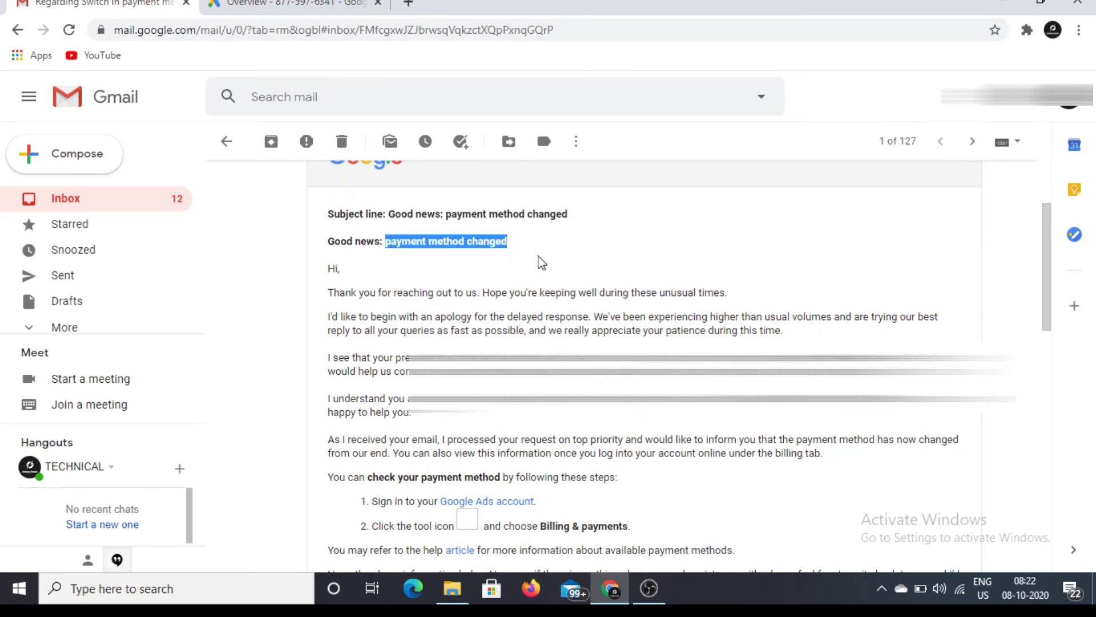
left_click_drag(335, 268, 570, 398)
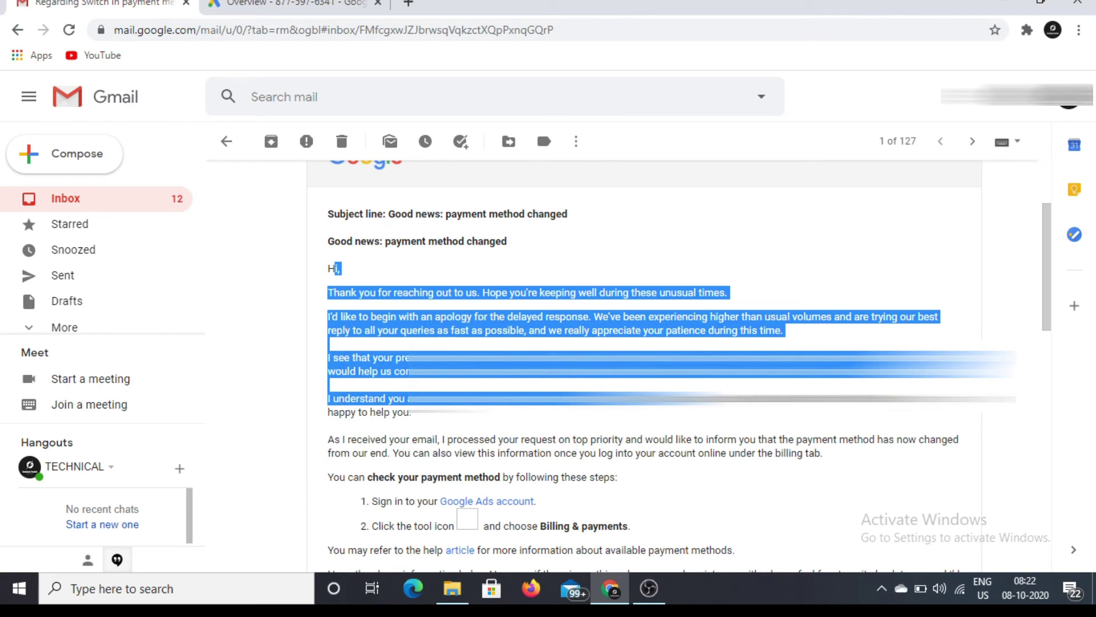
left_click(628, 439)
scroll(550, 408, "down", 2)
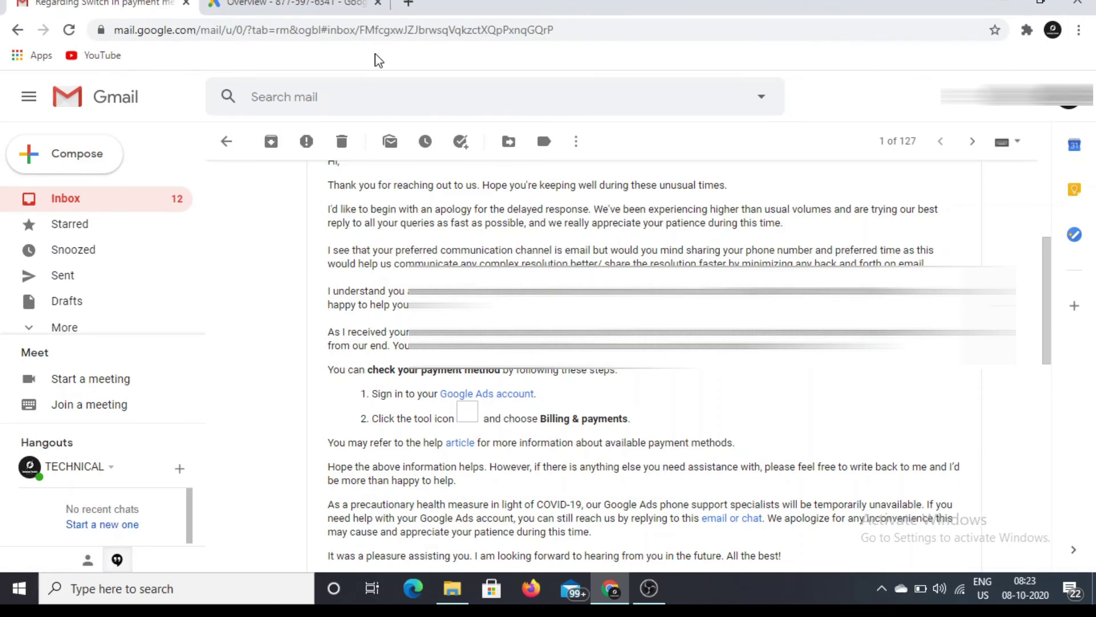
Step: Switch back to Google Ads, open the billing summary and check the payment type and the balance notice
left_click(291, 3)
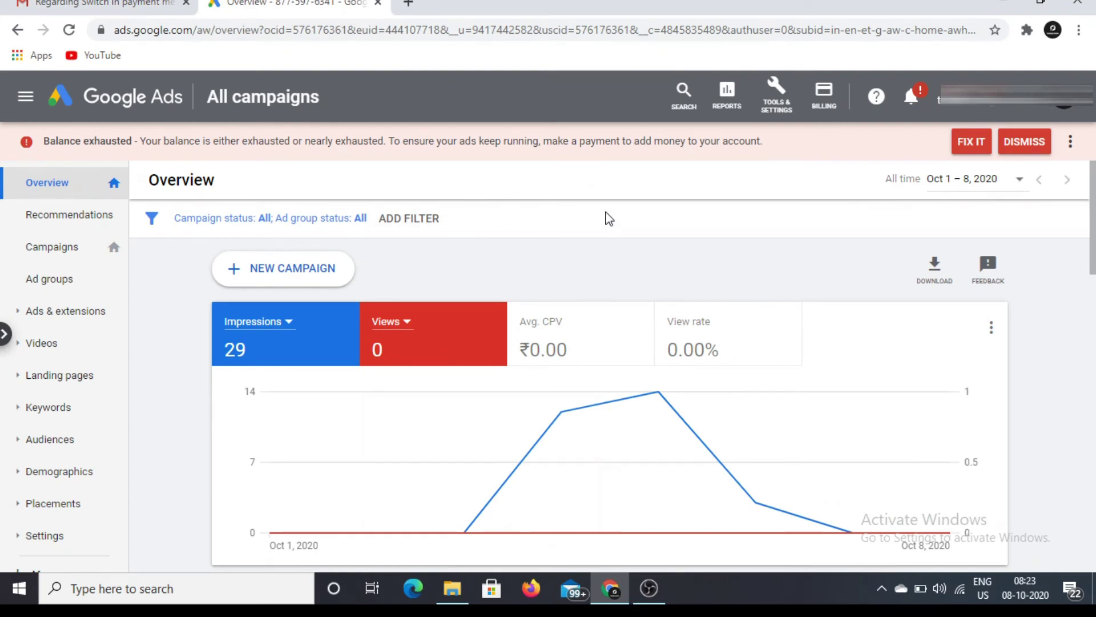
left_click(812, 103)
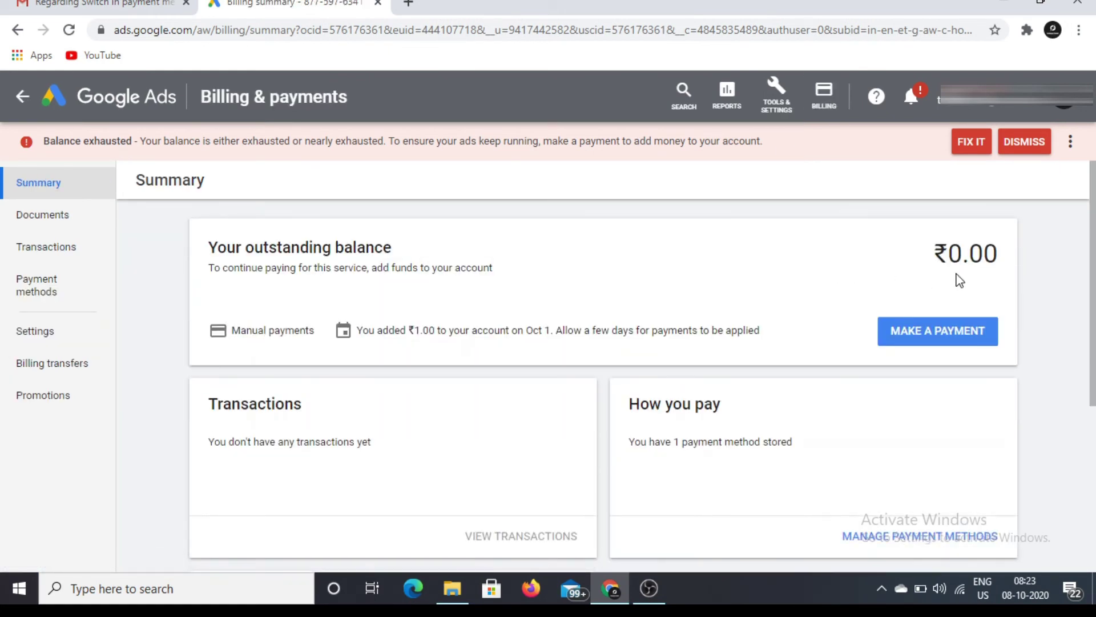
left_click_drag(314, 332, 240, 332)
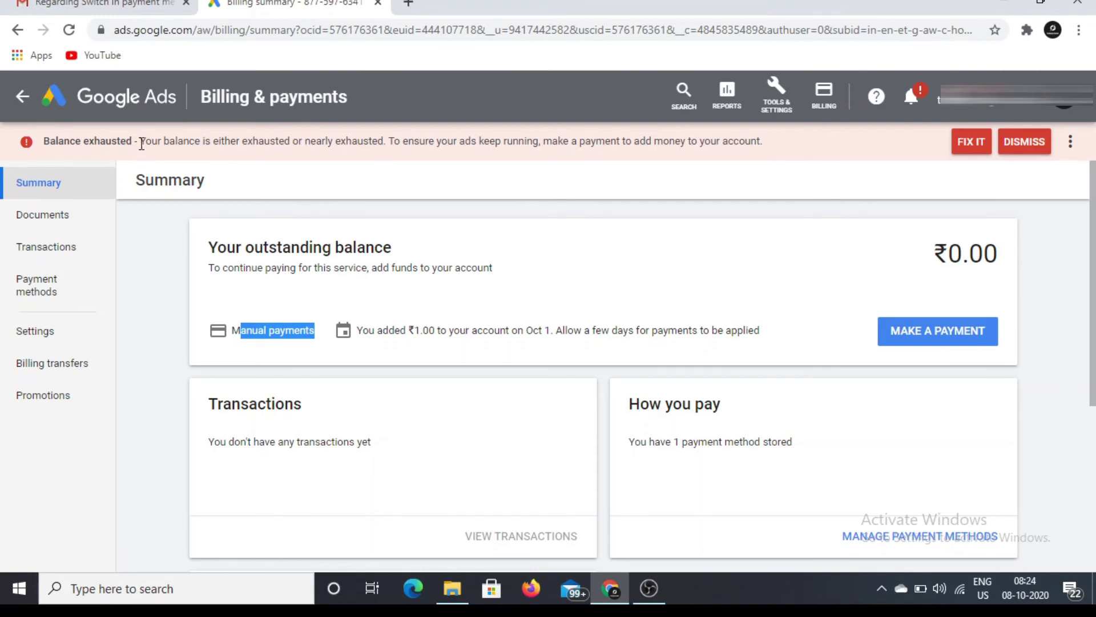
left_click_drag(142, 143, 542, 162)
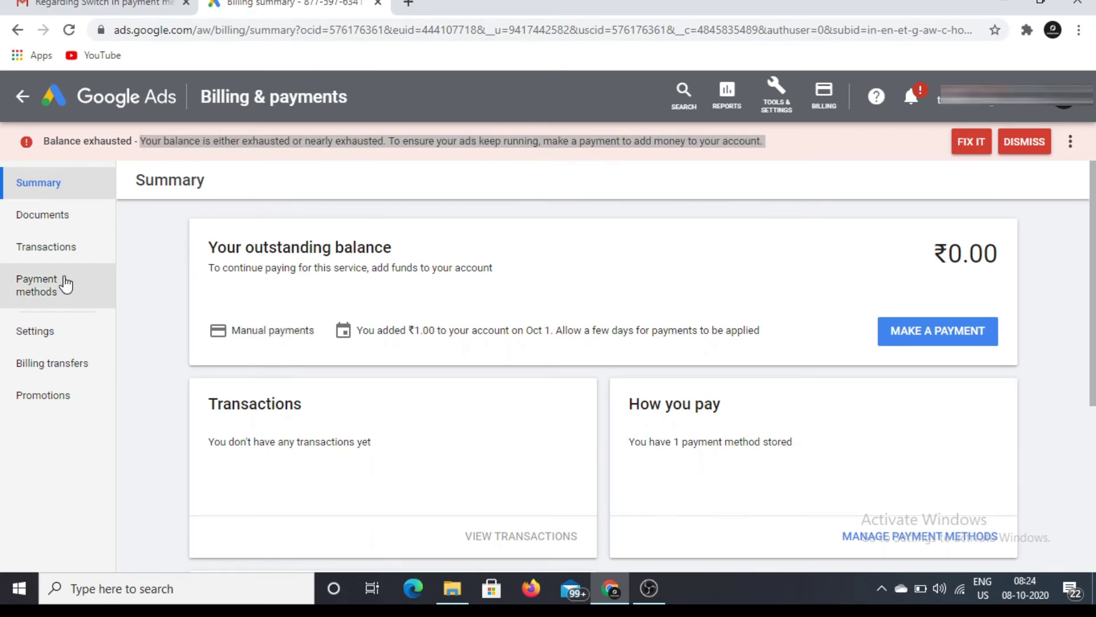
Step: Open the billing settings, review the available "How you pay" options without changing the selection, and return to the account overview
left_click(29, 336)
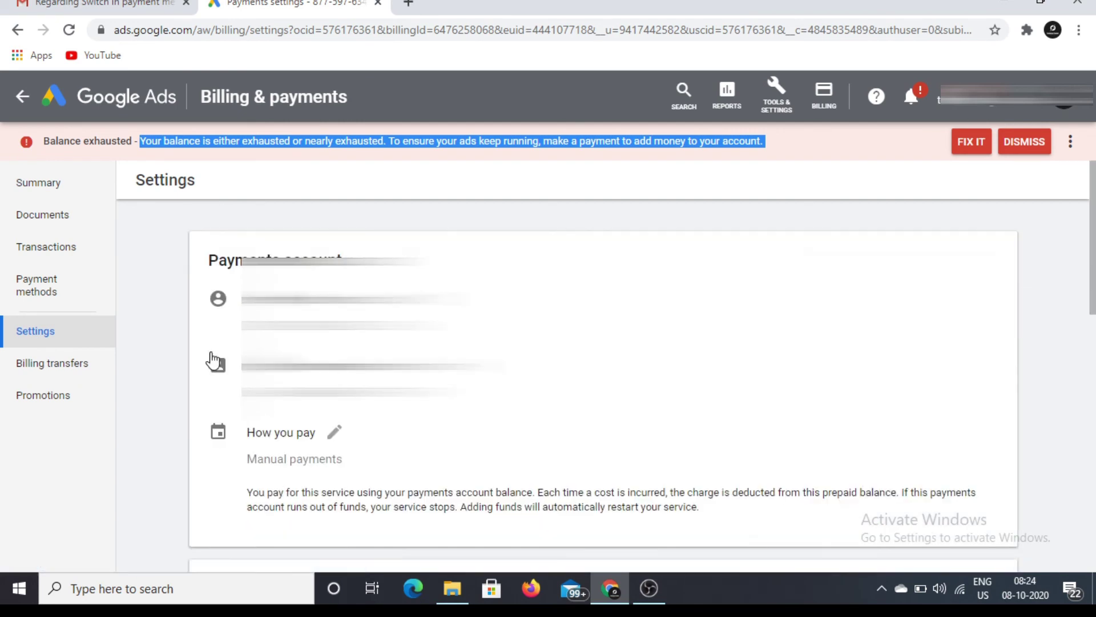
scroll(490, 438, "down", 1)
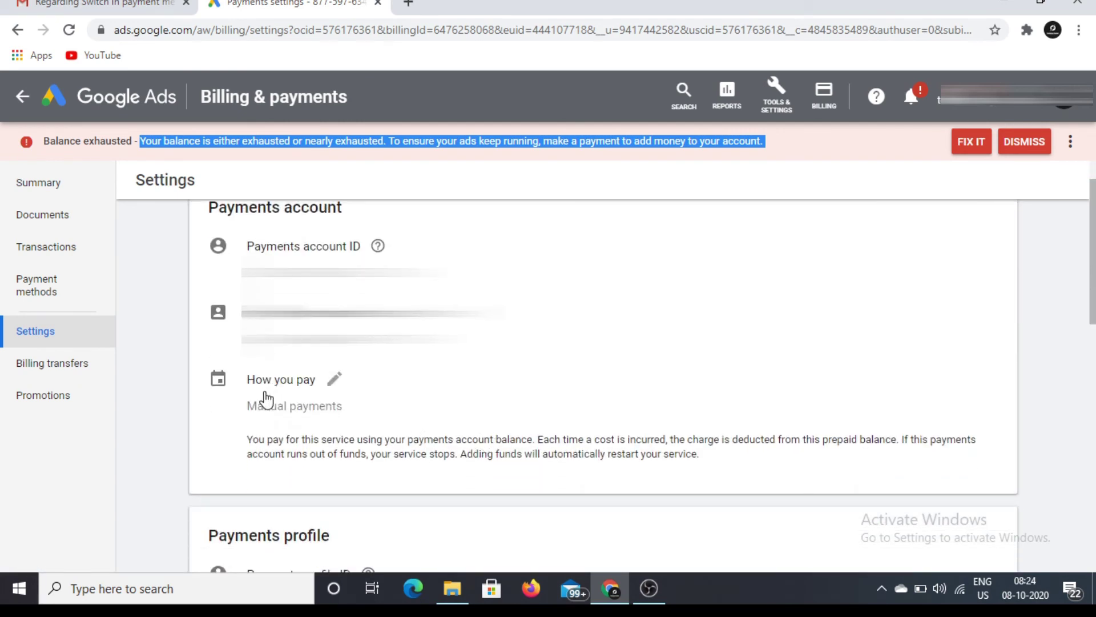
left_click(335, 381)
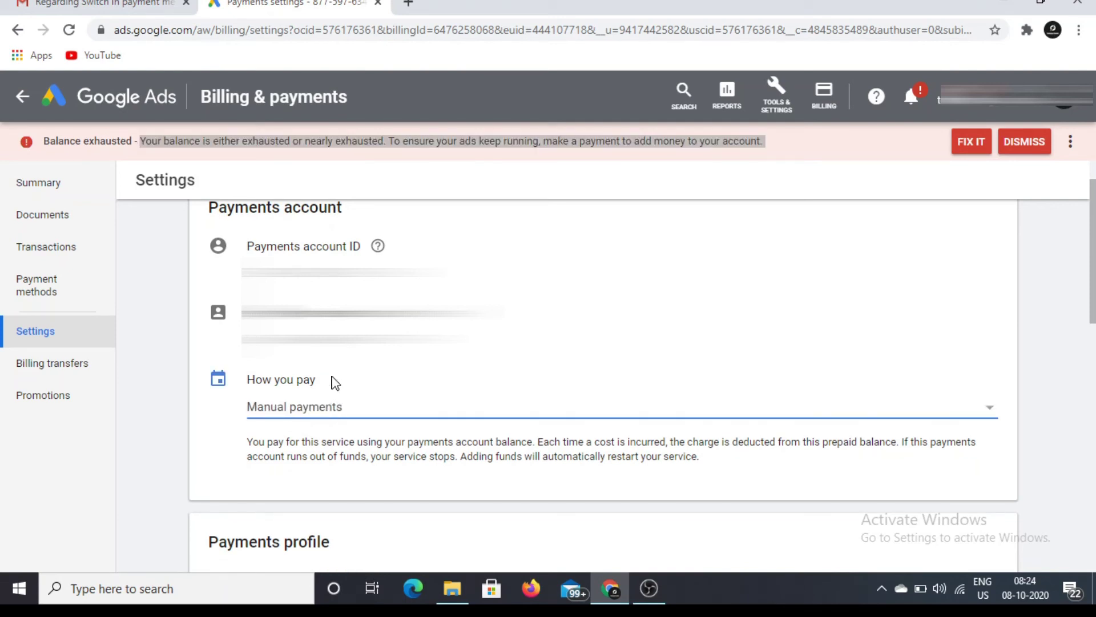
left_click(399, 417)
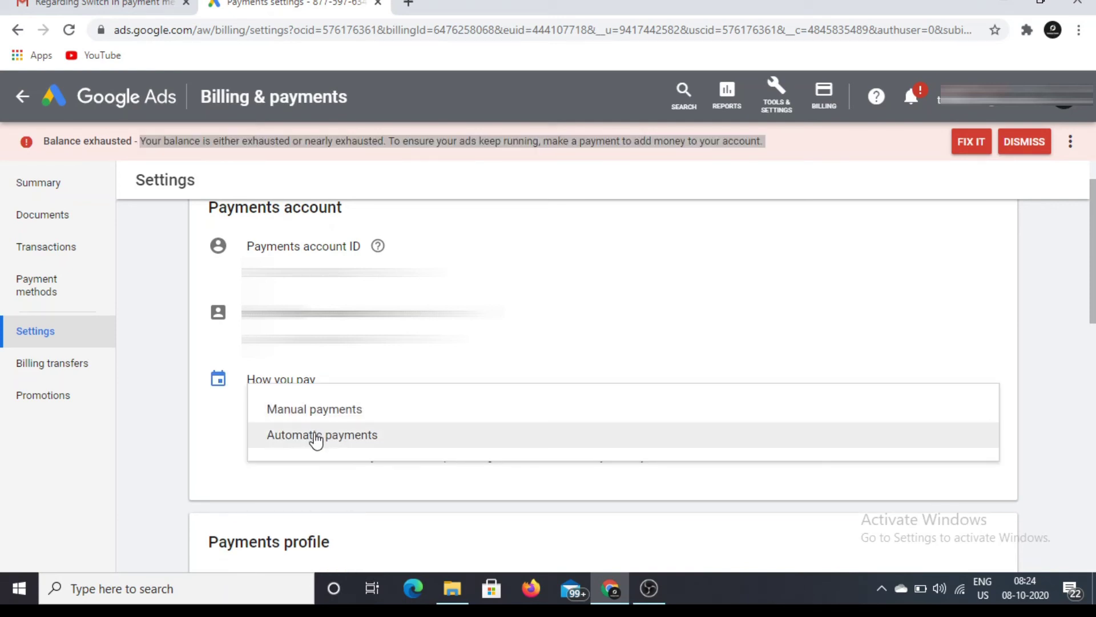
left_click(406, 367)
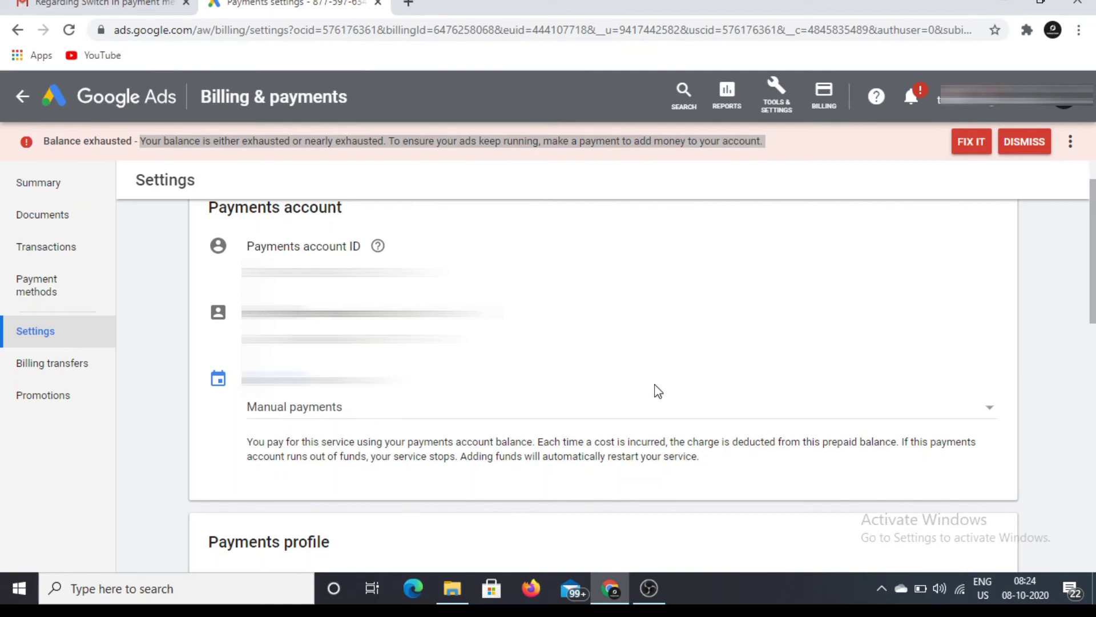
scroll(620, 380, "up", 1)
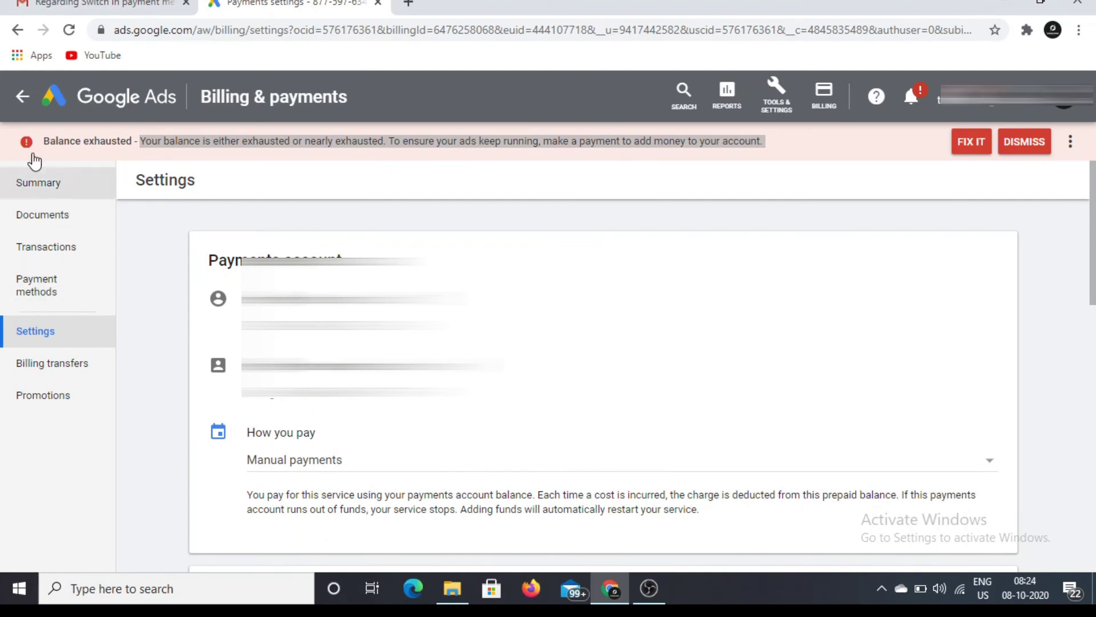
left_click(22, 99)
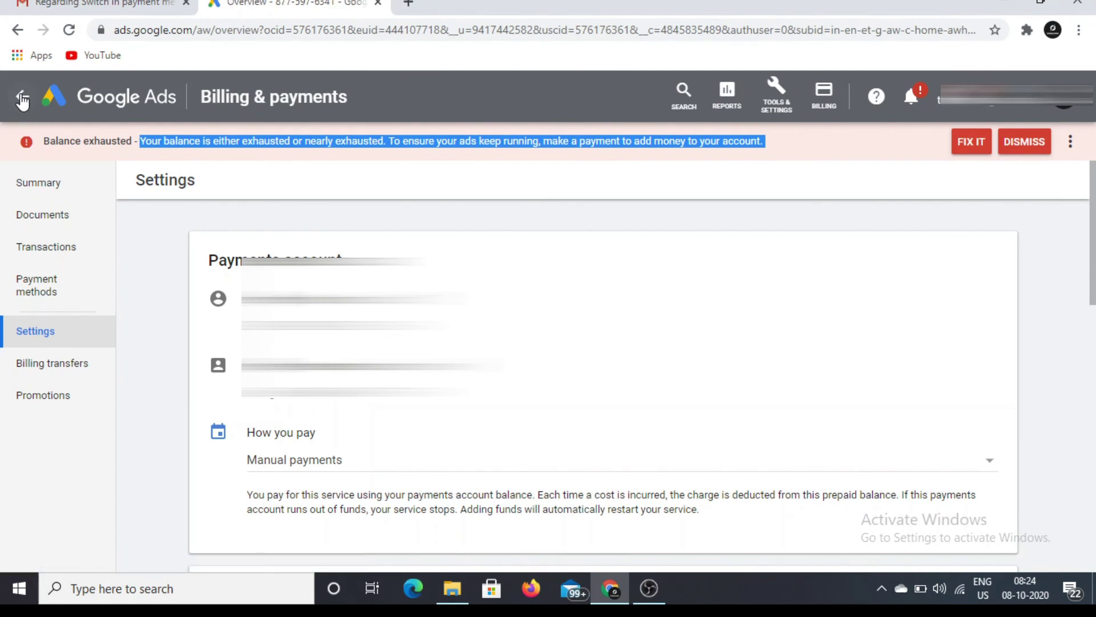